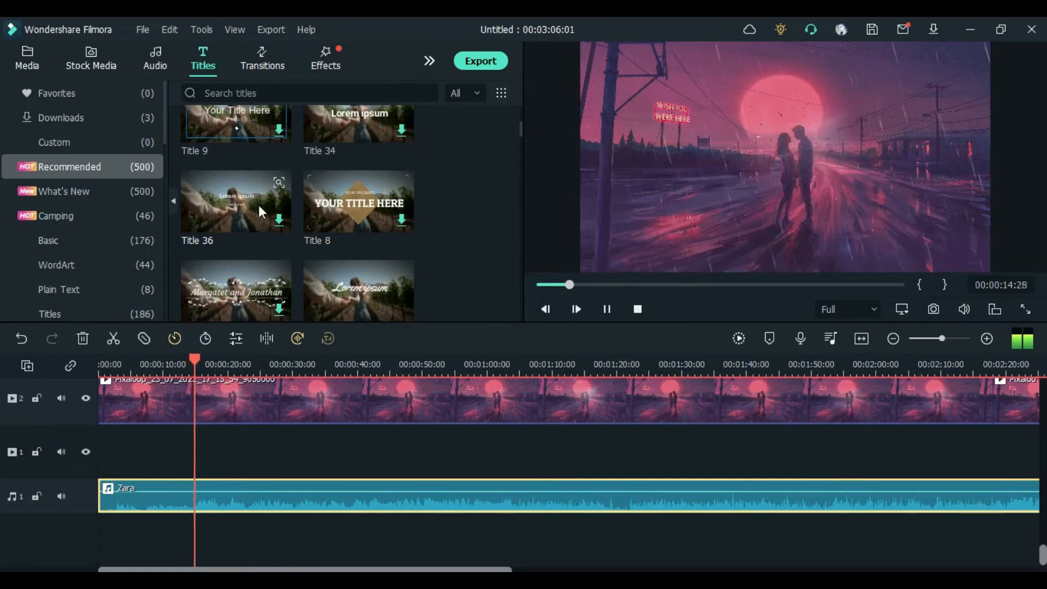
Step: Place the Title 33 clip on the track above the video so it starts around the 14-second mark
{"action": "key", "text": "space"}
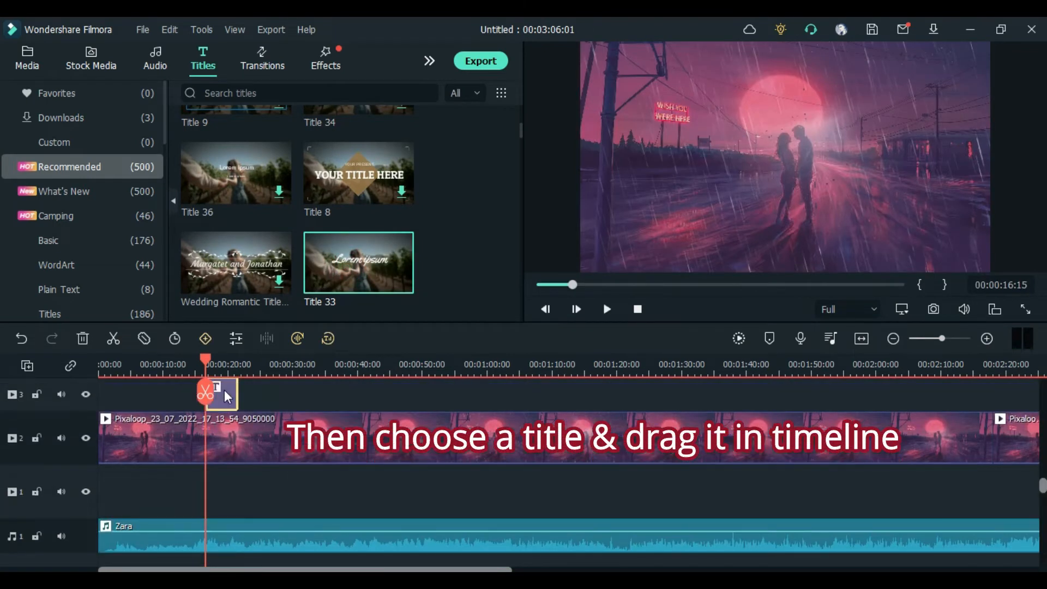
{"action": "scroll", "coordinate": [174, 484], "scroll_direction": "up", "scroll_amount": 2}
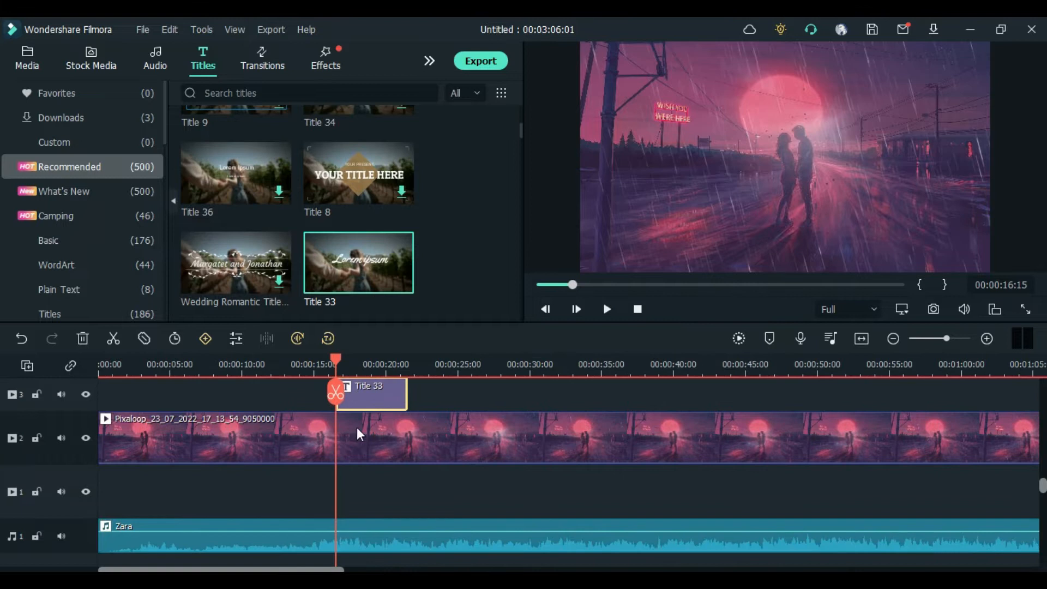
{"action": "left_click_drag", "start_coordinate": [337, 361], "coordinate": [348, 396]}
{"action": "left_click", "coordinate": [302, 366]}
{"action": "left_click", "coordinate": [310, 363]}
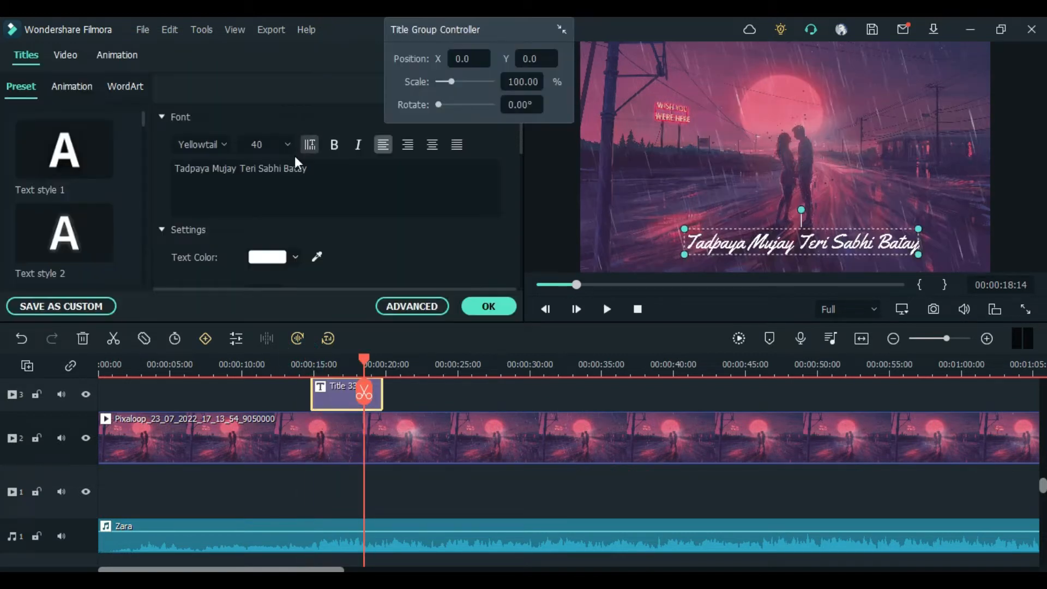
Step: Open the title in the advanced text editor and change the lyric font to Damion
{"action": "left_click", "coordinate": [341, 183]}
{"action": "left_click", "coordinate": [412, 301]}
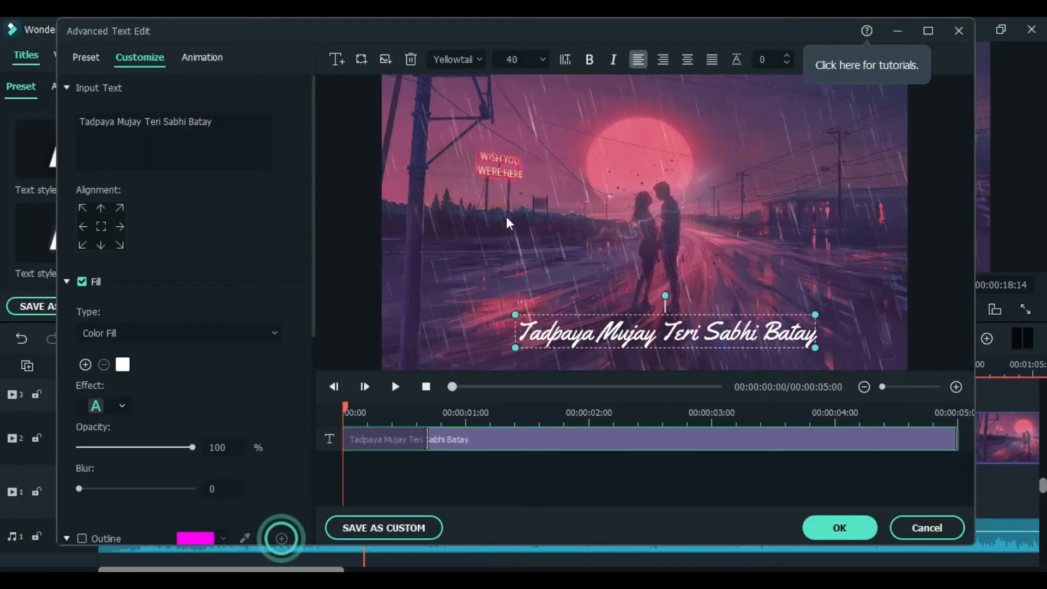
{"action": "left_click", "coordinate": [479, 59]}
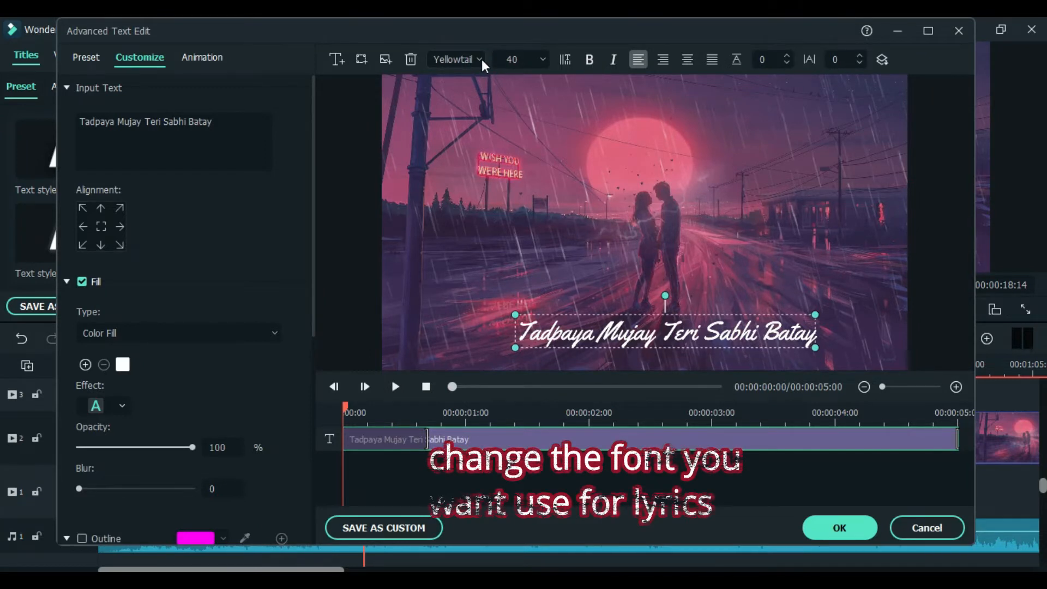
{"action": "left_click", "coordinate": [480, 60]}
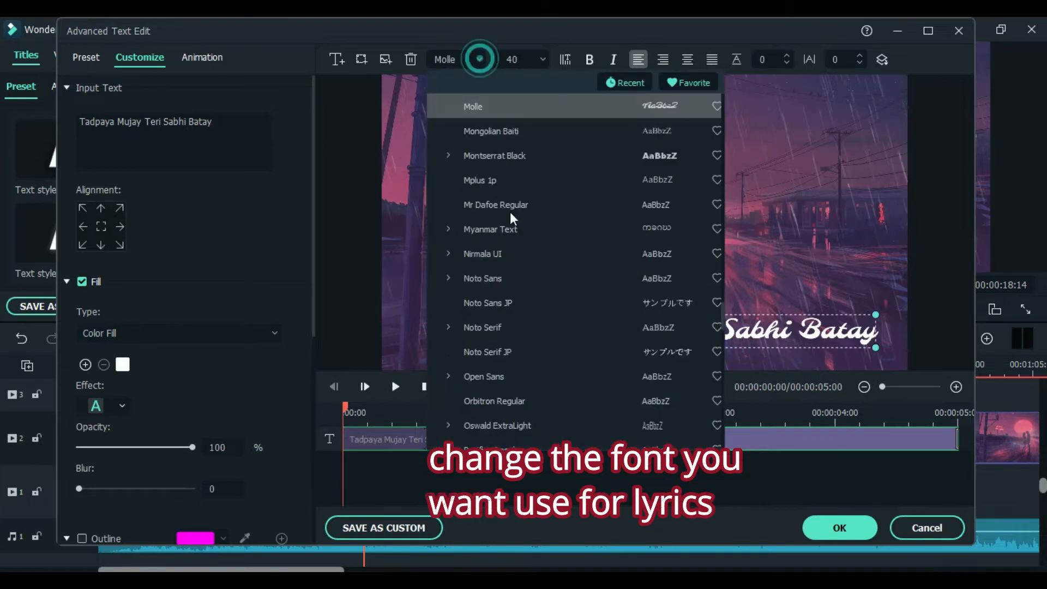
{"action": "scroll", "coordinate": [522, 334], "scroll_direction": "up", "scroll_amount": 2}
{"action": "scroll", "coordinate": [519, 334], "scroll_direction": "up", "scroll_amount": 2}
{"action": "scroll", "coordinate": [519, 334], "scroll_direction": "up", "scroll_amount": 3}
{"action": "scroll", "coordinate": [520, 333], "scroll_direction": "up", "scroll_amount": 5}
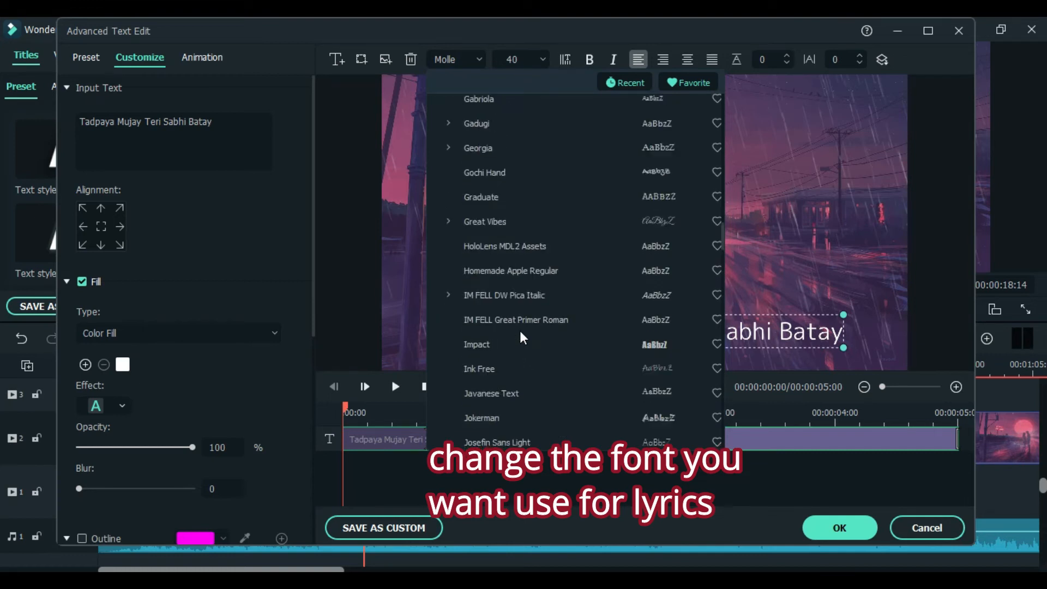
{"action": "scroll", "coordinate": [614, 386], "scroll_direction": "down", "scroll_amount": 1}
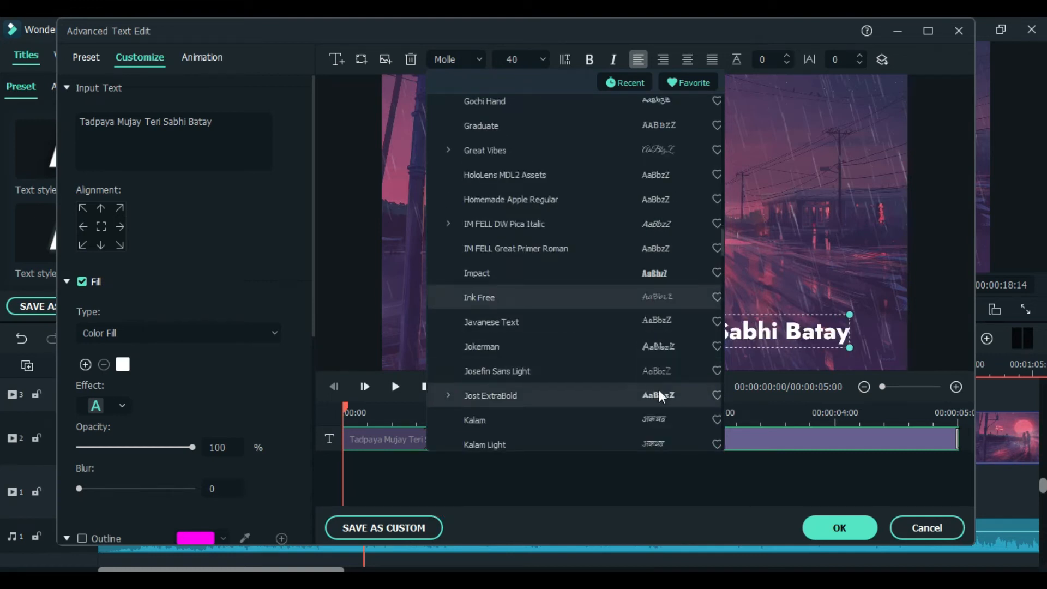
{"action": "scroll", "coordinate": [662, 268], "scroll_direction": "up", "scroll_amount": 5}
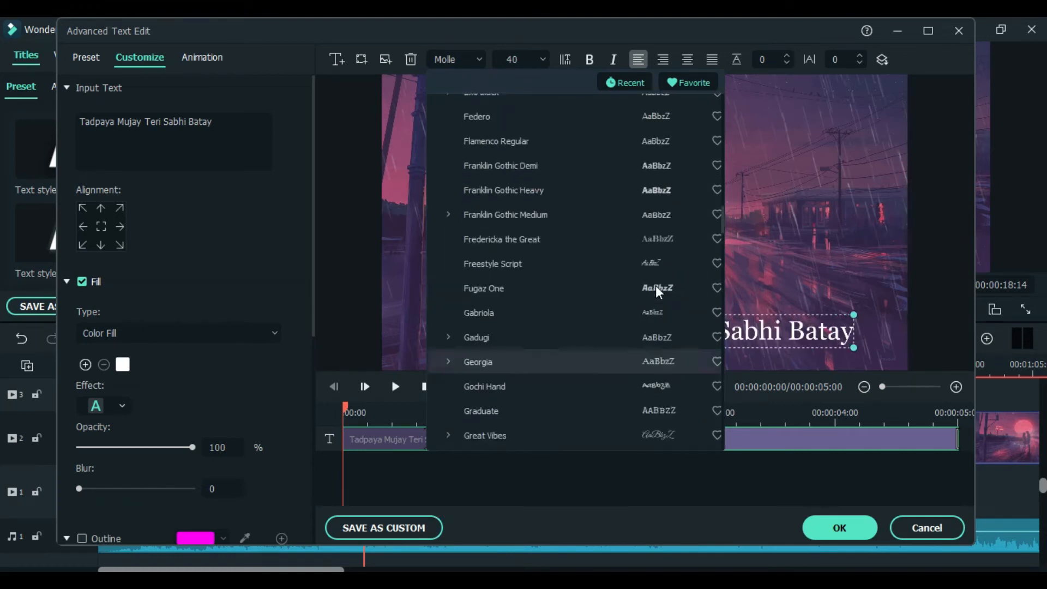
{"action": "key", "text": "Escape"}
{"action": "left_click", "coordinate": [762, 251]}
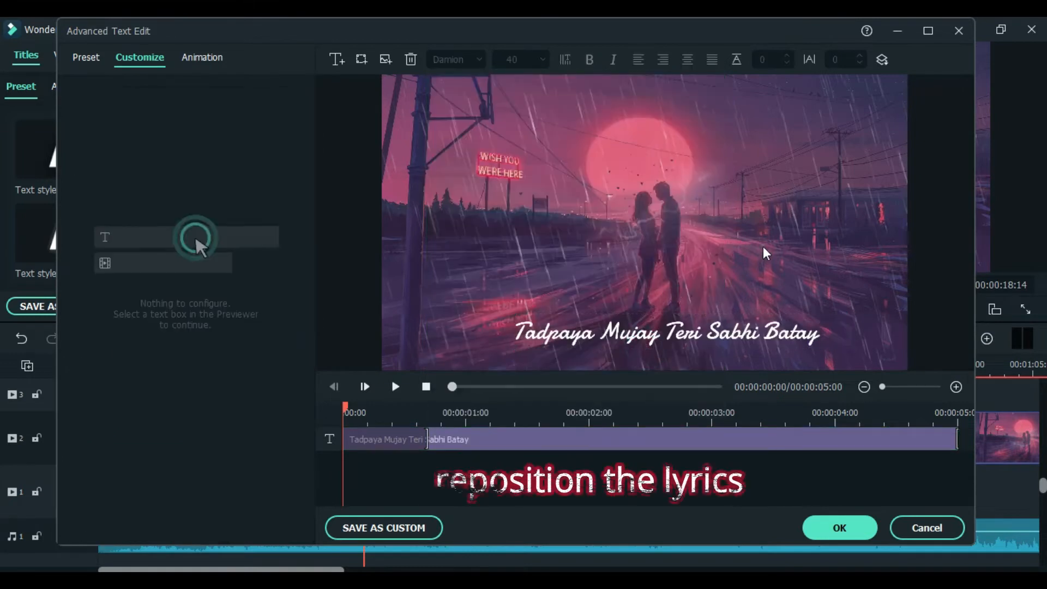
Step: Nudge the lyric text box slightly up and enlarge it to font size 41
{"action": "left_click", "coordinate": [735, 337]}
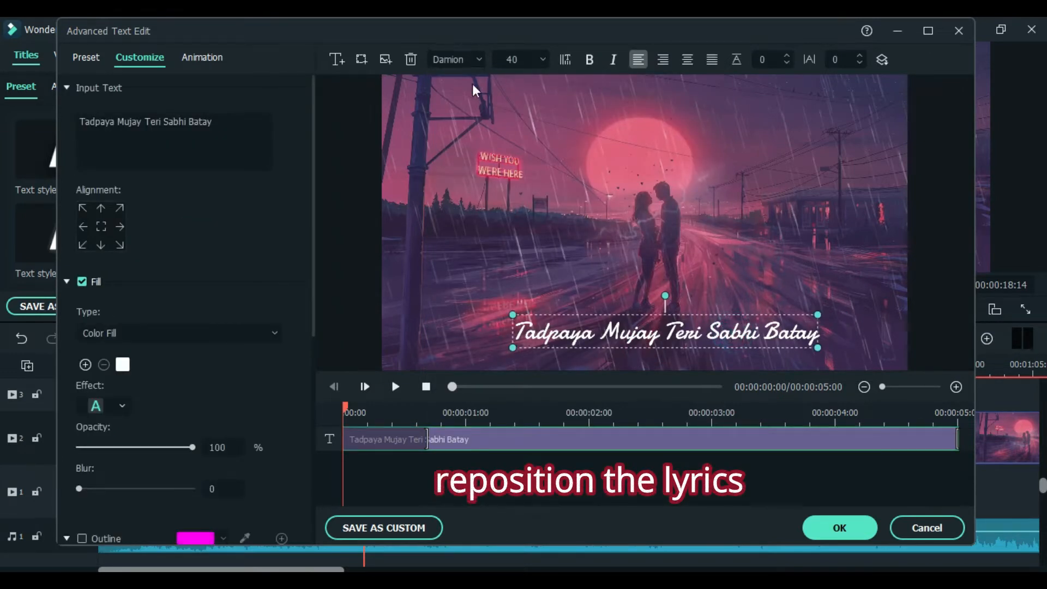
{"action": "left_click_drag", "start_coordinate": [626, 332], "coordinate": [621, 325]}
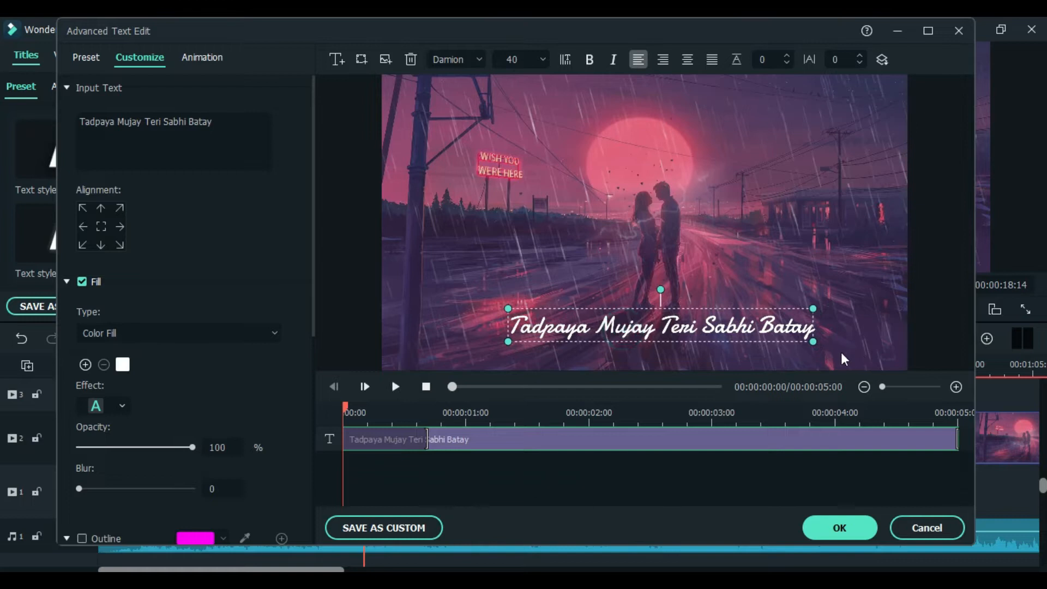
{"action": "mouse_move", "coordinate": [811, 341]}
{"action": "left_mouse_down"}
{"action": "mouse_move", "coordinate": [822, 343]}
{"action": "mouse_move", "coordinate": [764, 325]}
{"action": "mouse_move", "coordinate": [814, 352]}
{"action": "mouse_move", "coordinate": [805, 351]}
{"action": "left_mouse_up"}
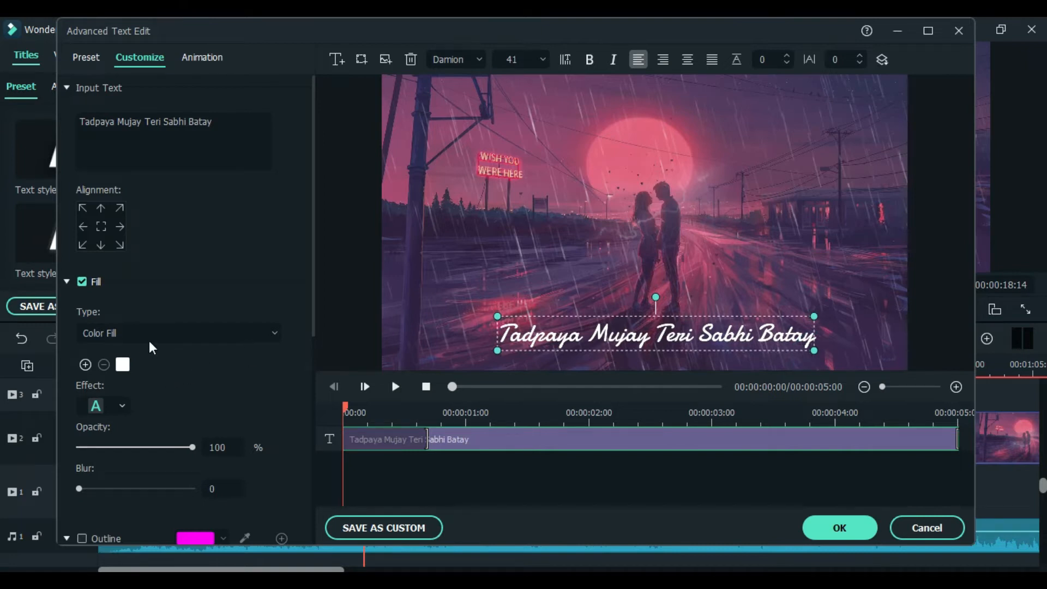
Step: Enable the text shadow and set its opacity to 45%
{"action": "scroll", "coordinate": [157, 350], "scroll_direction": "down", "scroll_amount": 8}
{"action": "scroll", "coordinate": [148, 344], "scroll_direction": "up", "scroll_amount": 2}
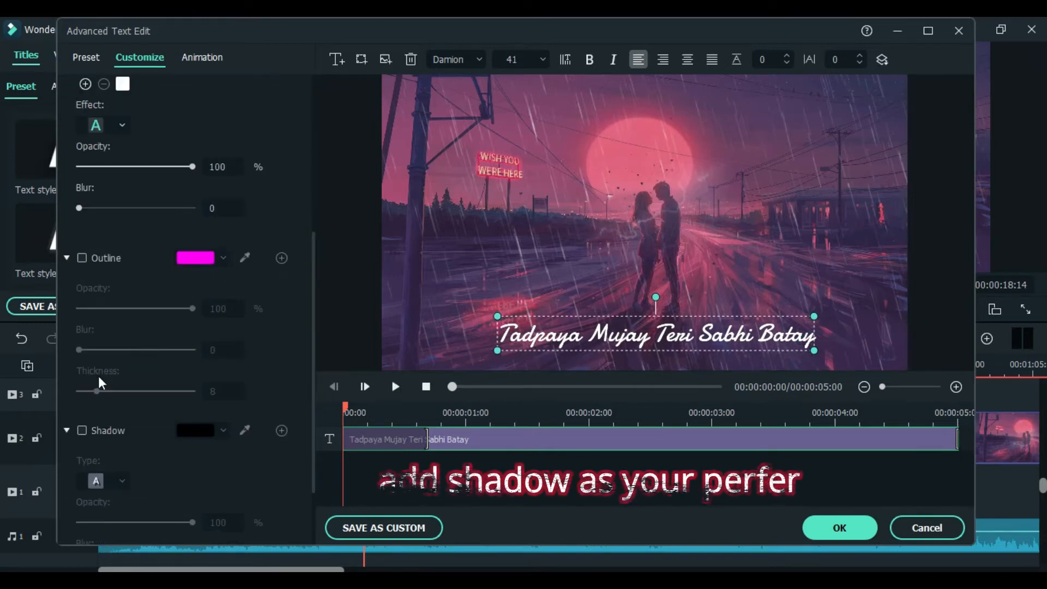
{"action": "left_click", "coordinate": [82, 431]}
{"action": "scroll", "coordinate": [190, 453], "scroll_direction": "down", "scroll_amount": 2}
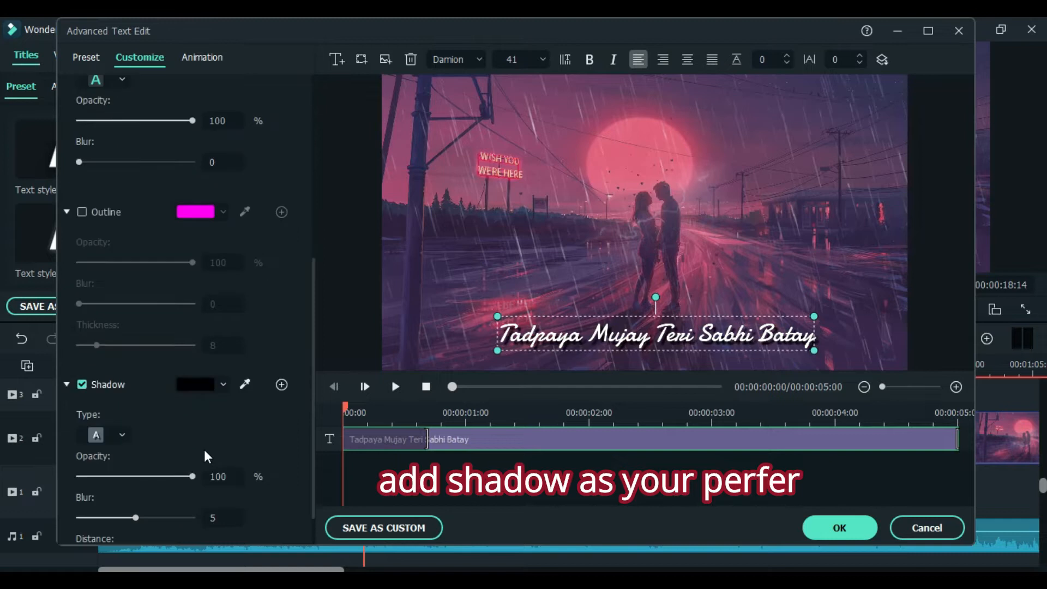
{"action": "left_click_drag", "start_coordinate": [192, 432], "coordinate": [130, 430]}
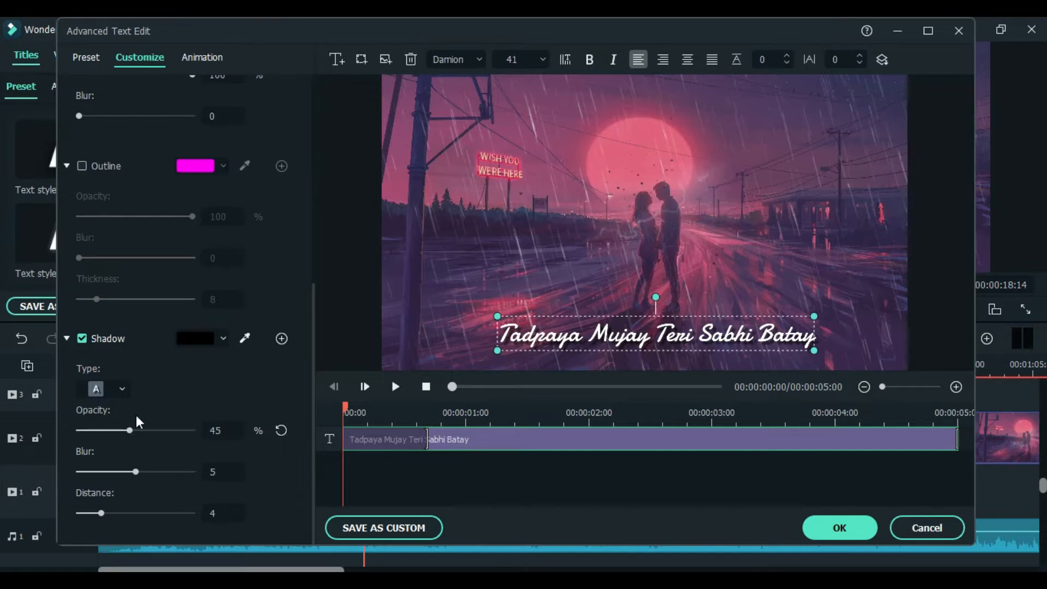
Step: Enable the outline, set its colour to dark red and its opacity to 20%
{"action": "scroll", "coordinate": [141, 299], "scroll_direction": "up", "scroll_amount": 1}
{"action": "left_click", "coordinate": [83, 212]}
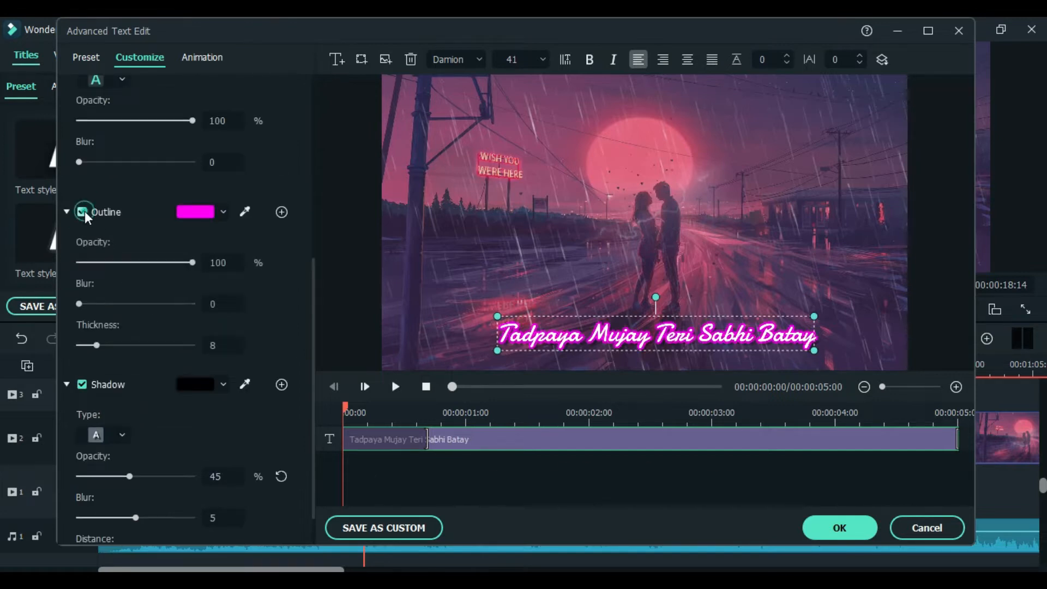
{"action": "left_click", "coordinate": [84, 212]}
{"action": "left_click", "coordinate": [84, 211]}
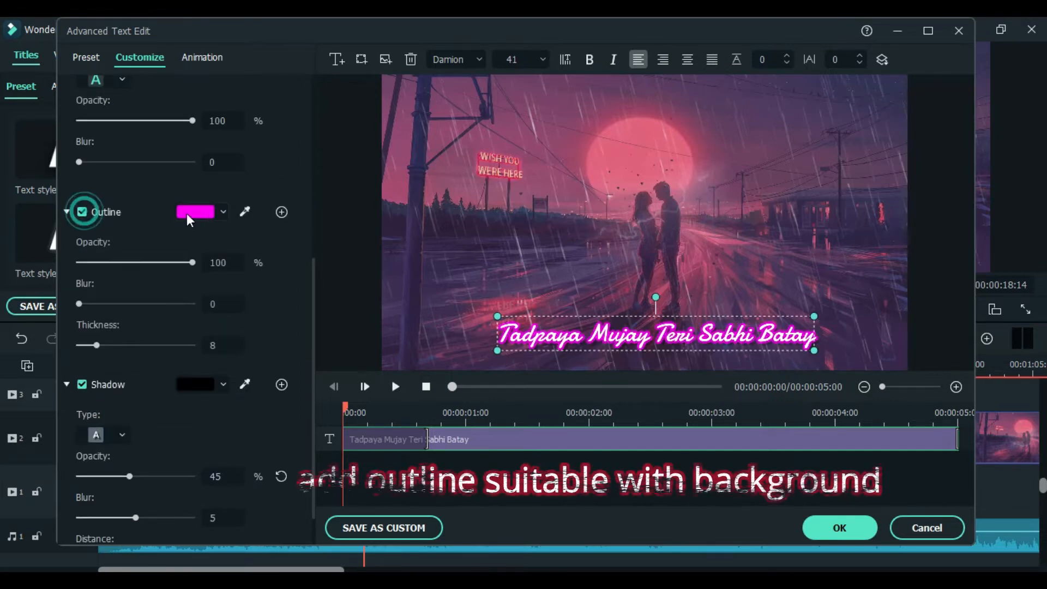
{"action": "left_click", "coordinate": [188, 213]}
{"action": "left_click", "coordinate": [223, 278]}
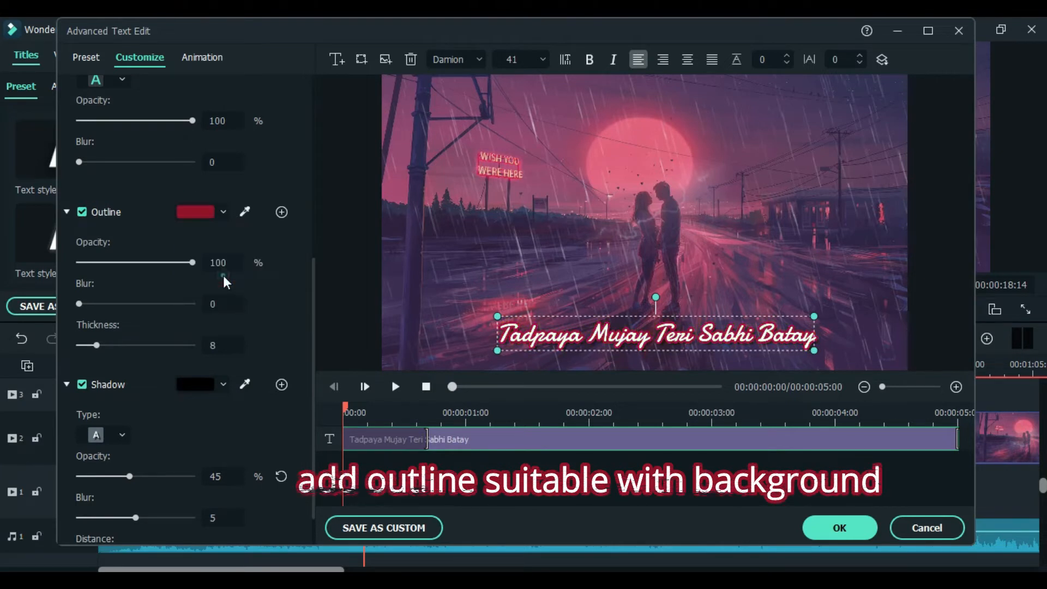
{"action": "left_click_drag", "start_coordinate": [189, 264], "coordinate": [103, 267]}
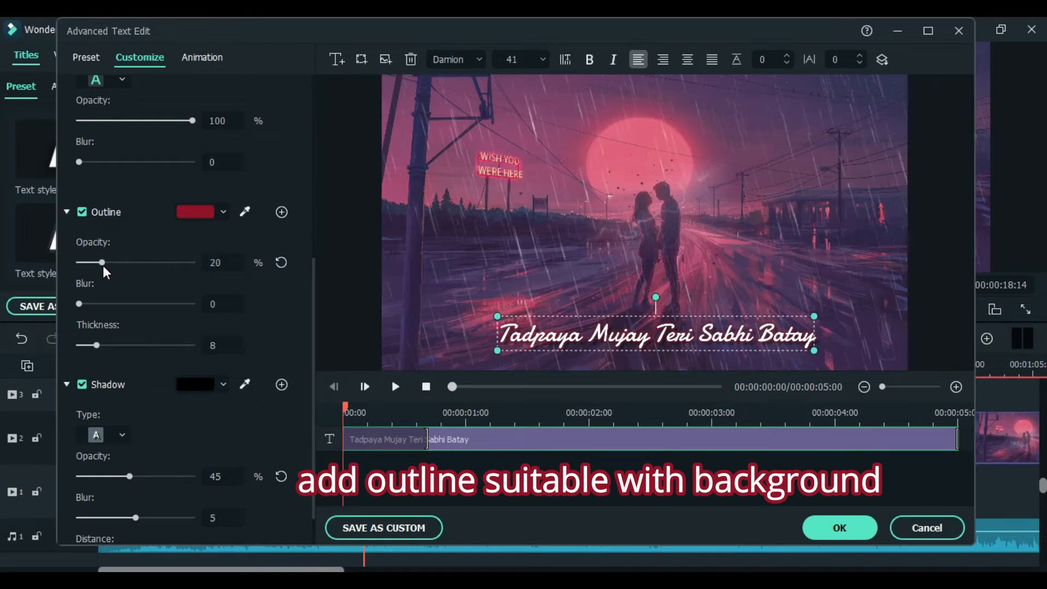
Step: Lower the shadow opacity to 33%
{"action": "scroll", "coordinate": [147, 355], "scroll_direction": "down", "scroll_amount": 1}
{"action": "mouse_move", "coordinate": [134, 430]}
{"action": "left_mouse_down"}
{"action": "mouse_move", "coordinate": [77, 424]}
{"action": "mouse_move", "coordinate": [116, 428]}
{"action": "left_mouse_up"}
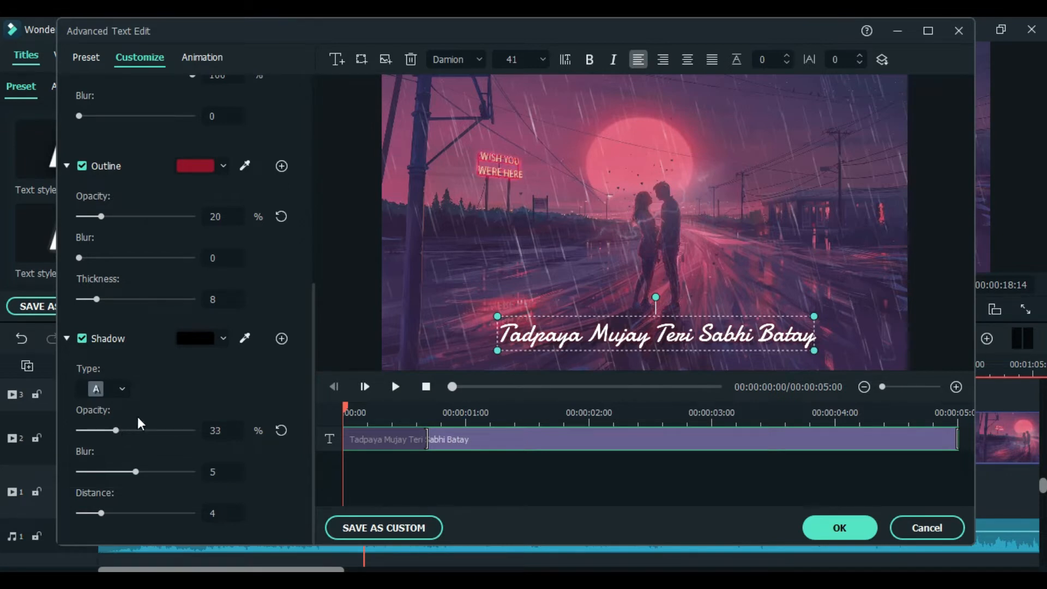
{"action": "scroll", "coordinate": [139, 417], "scroll_direction": "up", "scroll_amount": 5}
{"action": "scroll", "coordinate": [139, 417], "scroll_direction": "up", "scroll_amount": 2}
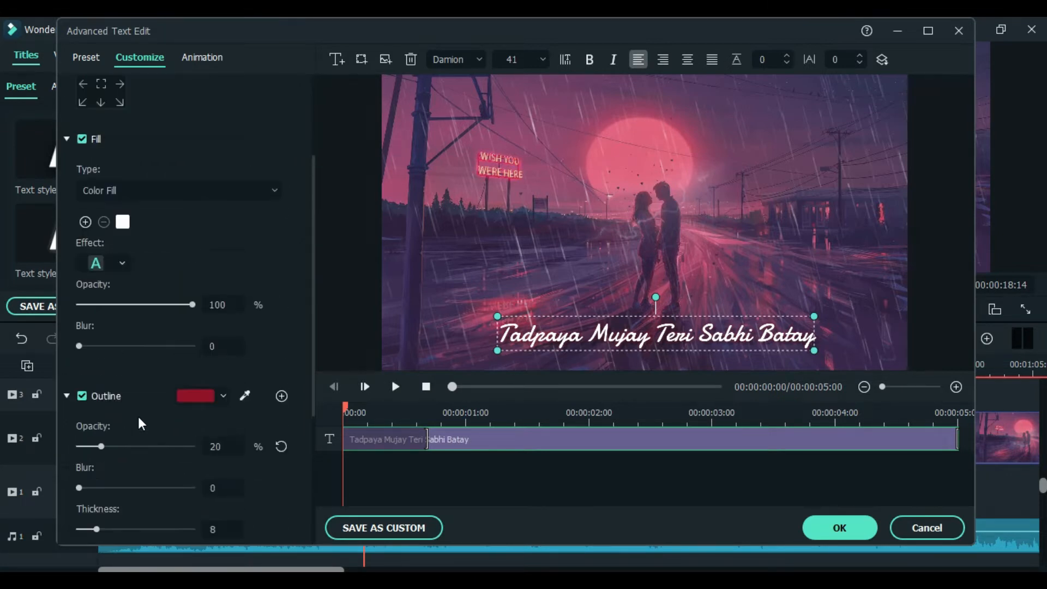
{"action": "scroll", "coordinate": [159, 388], "scroll_direction": "down", "scroll_amount": 5}
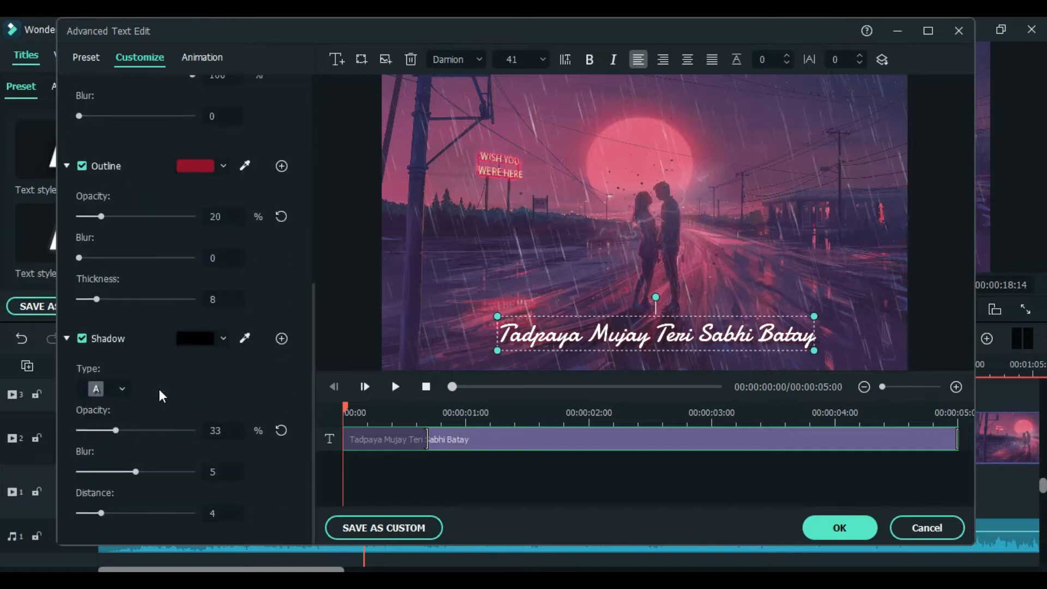
{"action": "scroll", "coordinate": [159, 389], "scroll_direction": "up", "scroll_amount": 5}
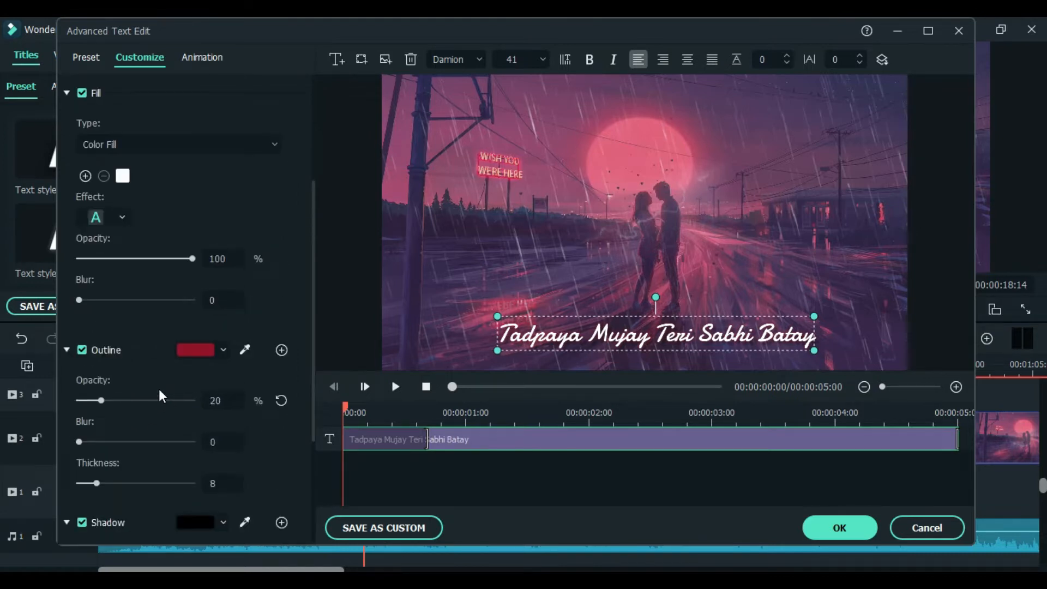
{"action": "scroll", "coordinate": [159, 389], "scroll_direction": "up", "scroll_amount": 3}
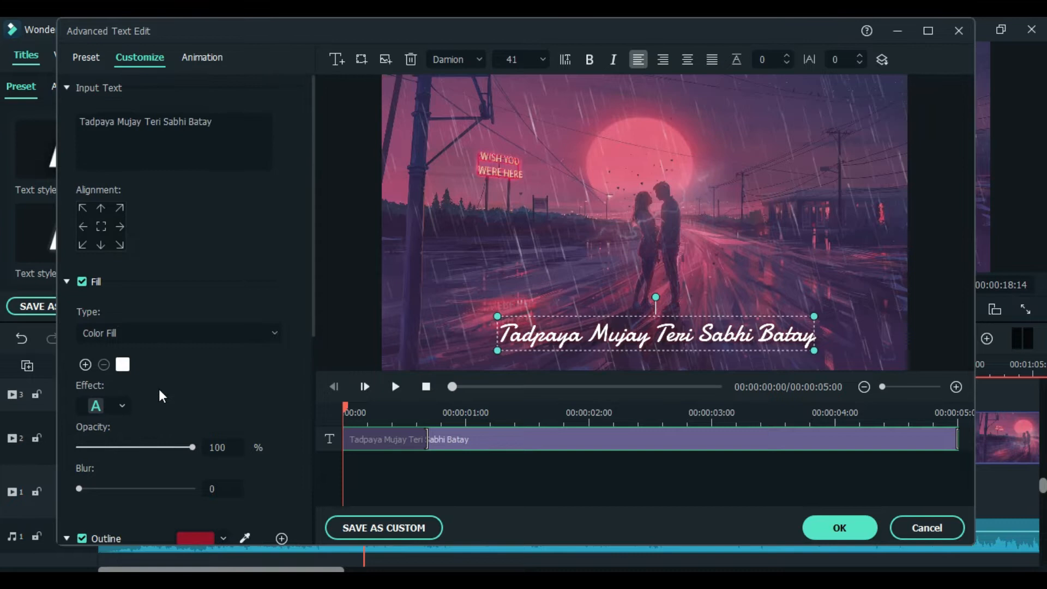
Step: Browse the Animation presets, apply a text animation to the lyric and close the advanced editor
{"action": "left_click", "coordinate": [197, 59]}
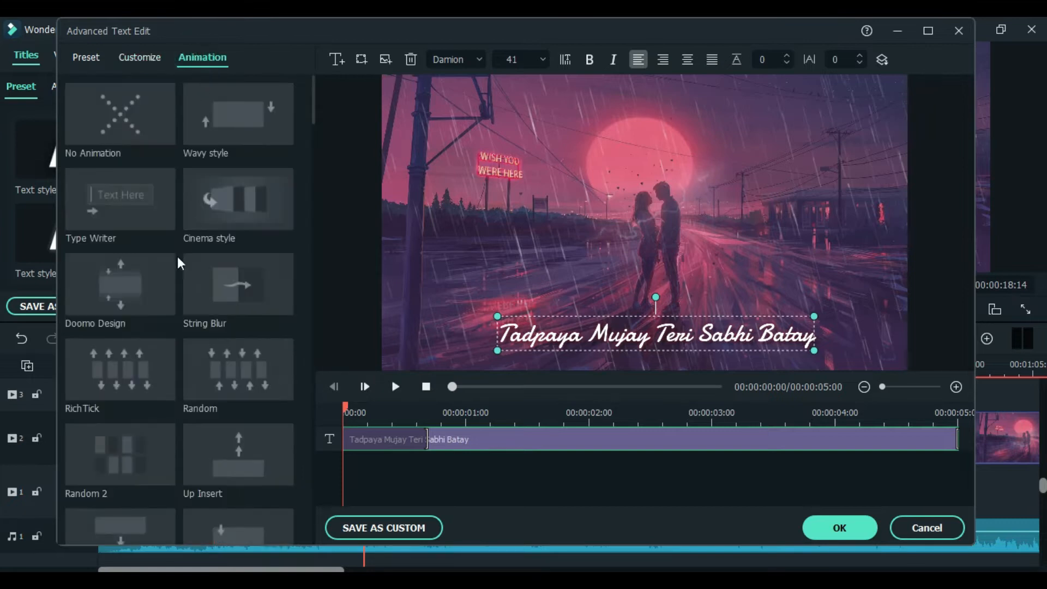
{"action": "scroll", "coordinate": [188, 396], "scroll_direction": "down", "scroll_amount": 10}
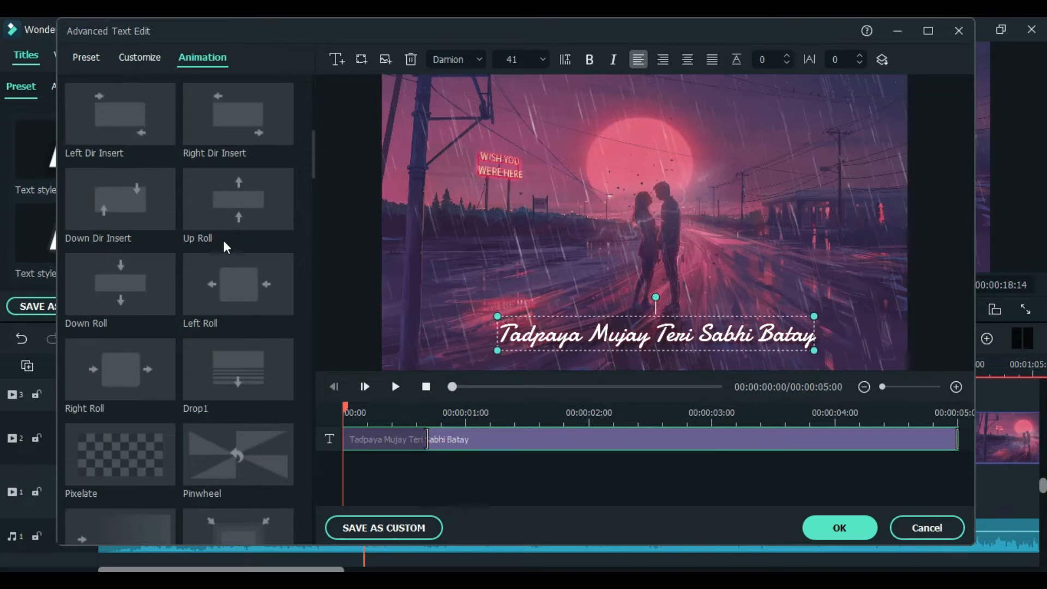
{"action": "scroll", "coordinate": [223, 240], "scroll_direction": "down", "scroll_amount": 3}
{"action": "scroll", "coordinate": [222, 376], "scroll_direction": "down", "scroll_amount": 10}
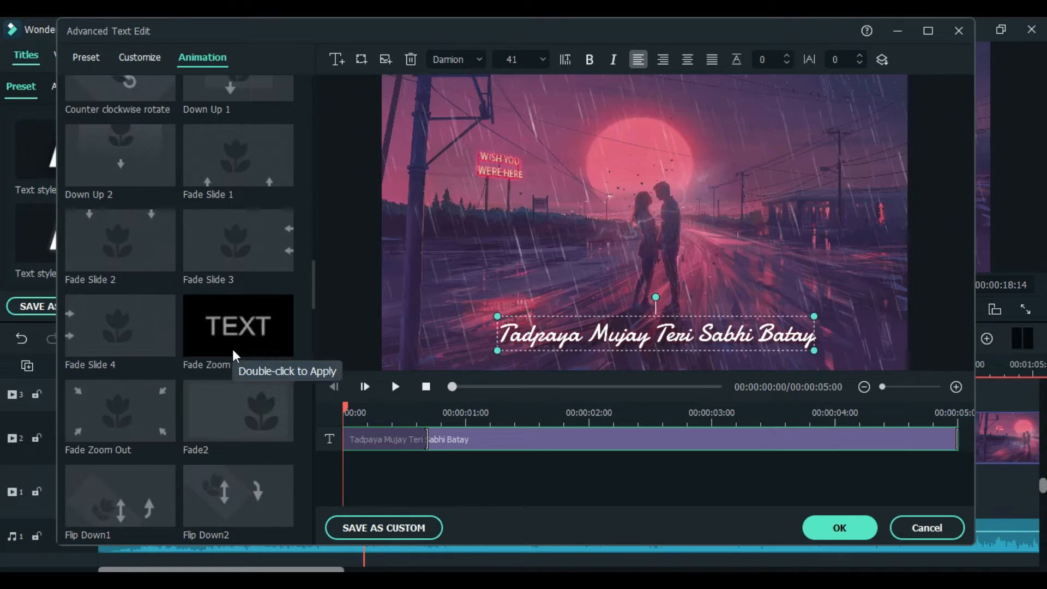
{"action": "scroll", "coordinate": [131, 382], "scroll_direction": "down", "scroll_amount": 11}
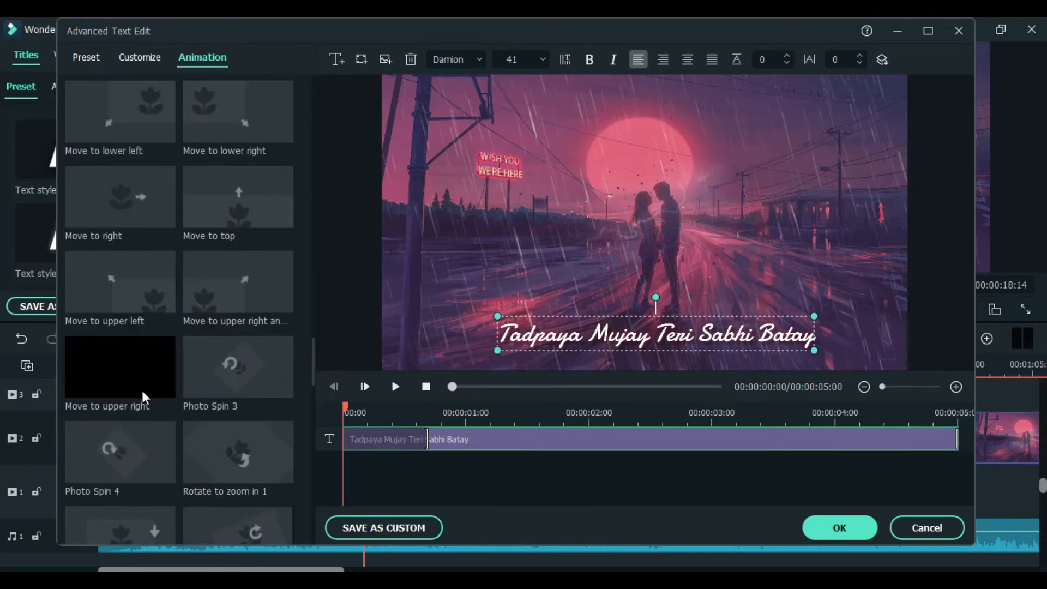
{"action": "scroll", "coordinate": [156, 416], "scroll_direction": "up", "scroll_amount": 20}
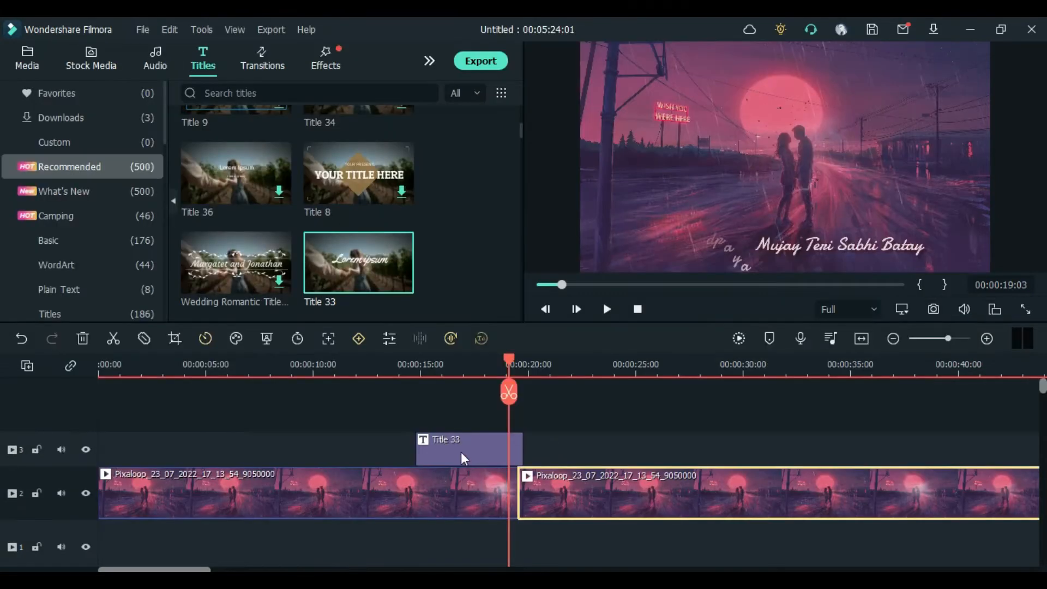
{"action": "left_click", "coordinate": [462, 453]}
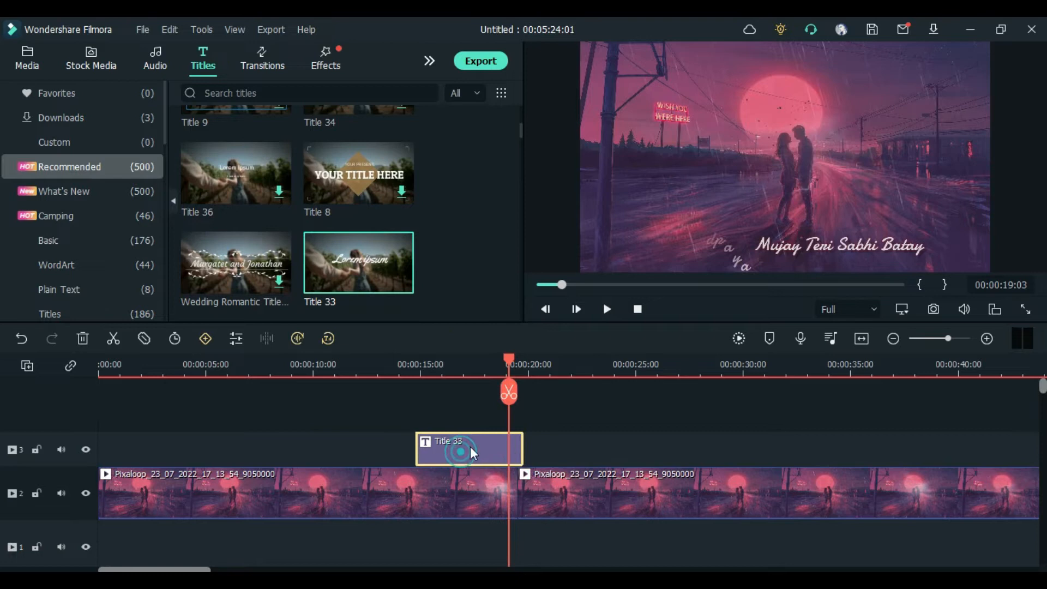
Step: Split the title clip at 00:00:19:03 and extend the second piece to end at 00:00:22:26
{"action": "left_click", "coordinate": [116, 341]}
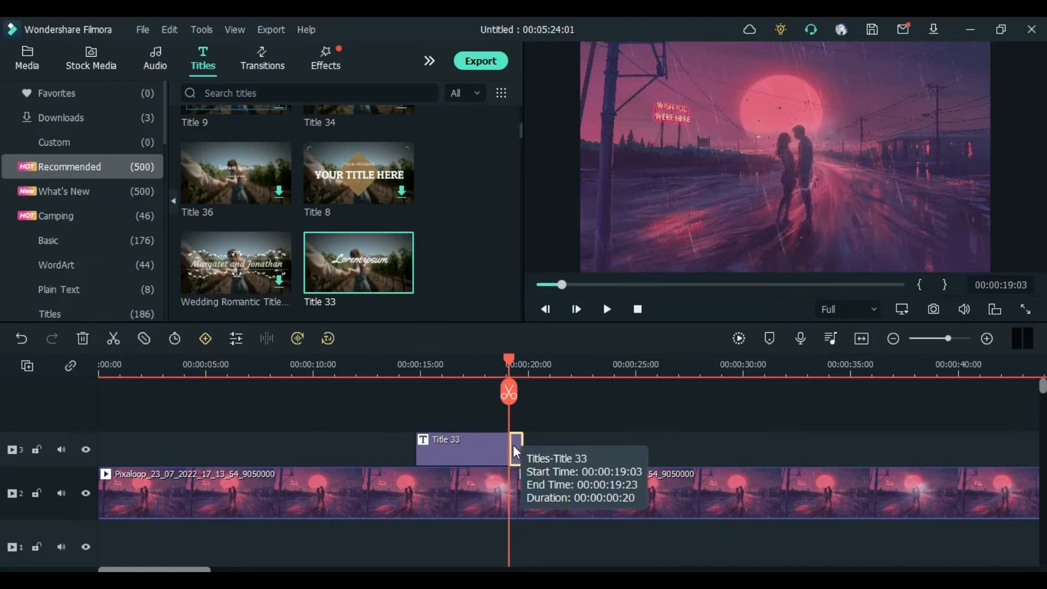
{"action": "key", "text": "space"}
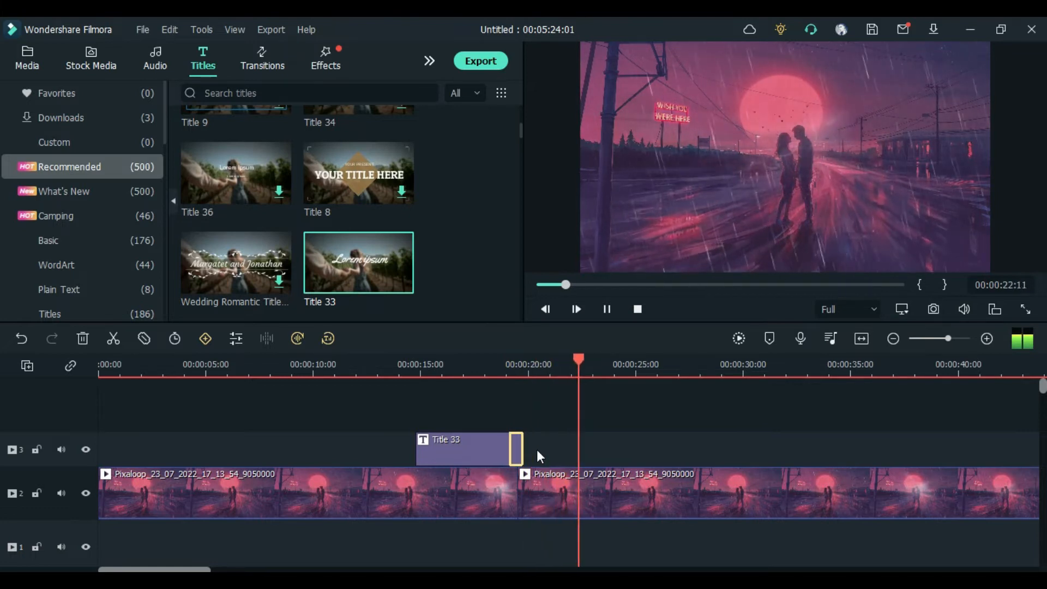
{"action": "key", "text": "space"}
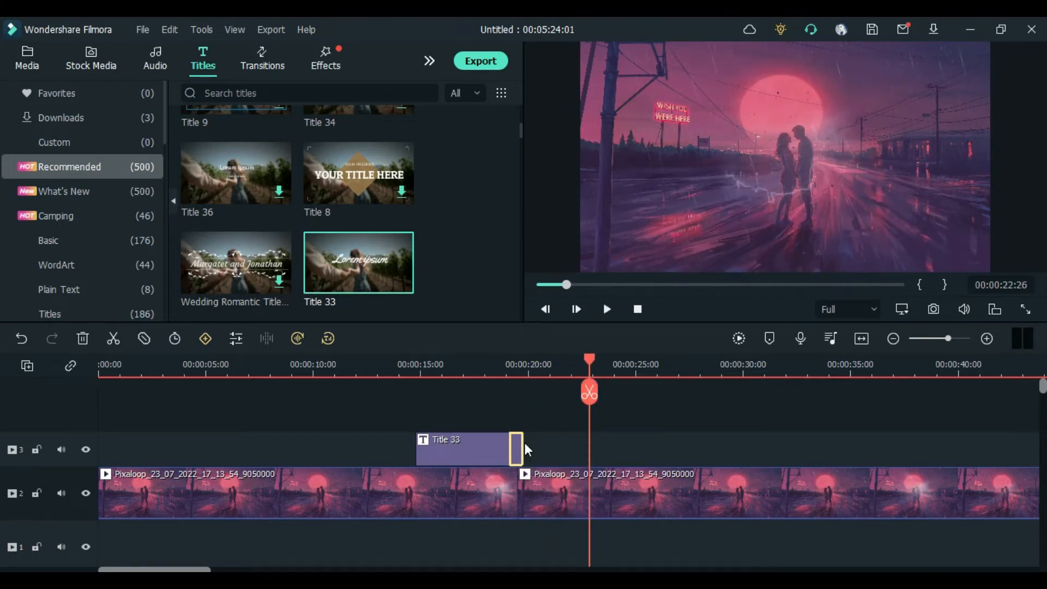
{"action": "left_click_drag", "start_coordinate": [522, 444], "coordinate": [589, 448]}
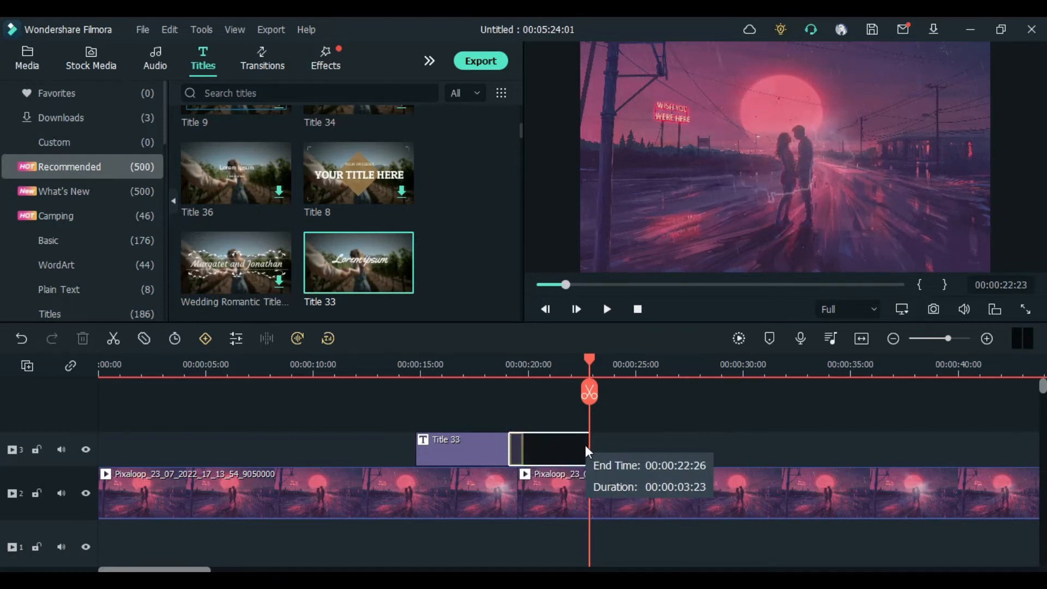
Step: Replace the second title clip's lyric text with "Ek bar aye dibany..." and apply the change
{"action": "double_click", "coordinate": [559, 450]}
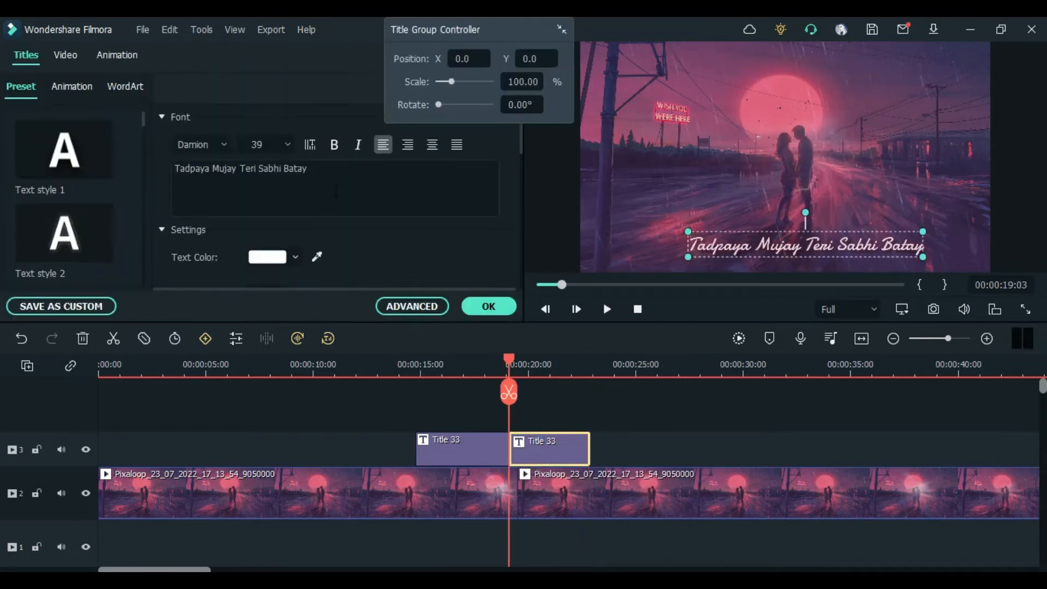
{"action": "triple_click", "coordinate": [336, 170]}
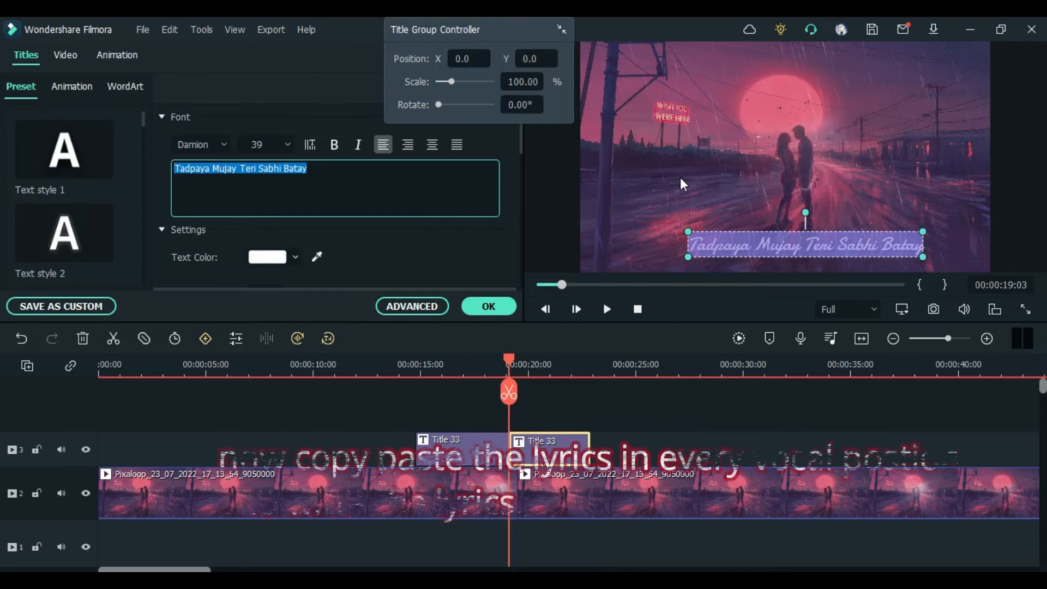
{"action": "type", "text": "Ek"}
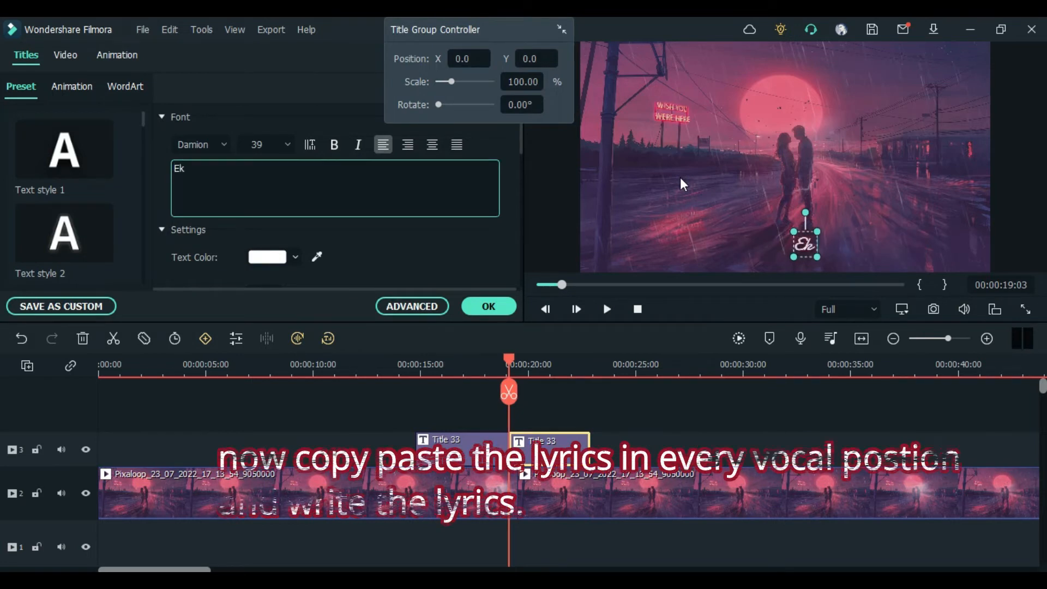
{"action": "type", "text": " bar "}
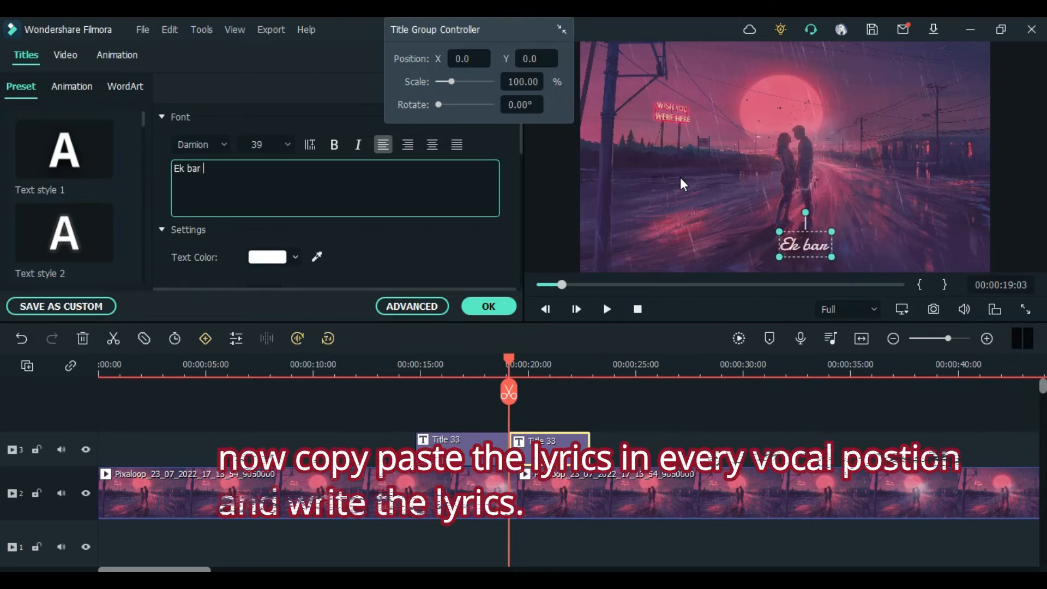
{"action": "type", "text": "aye dibany"}
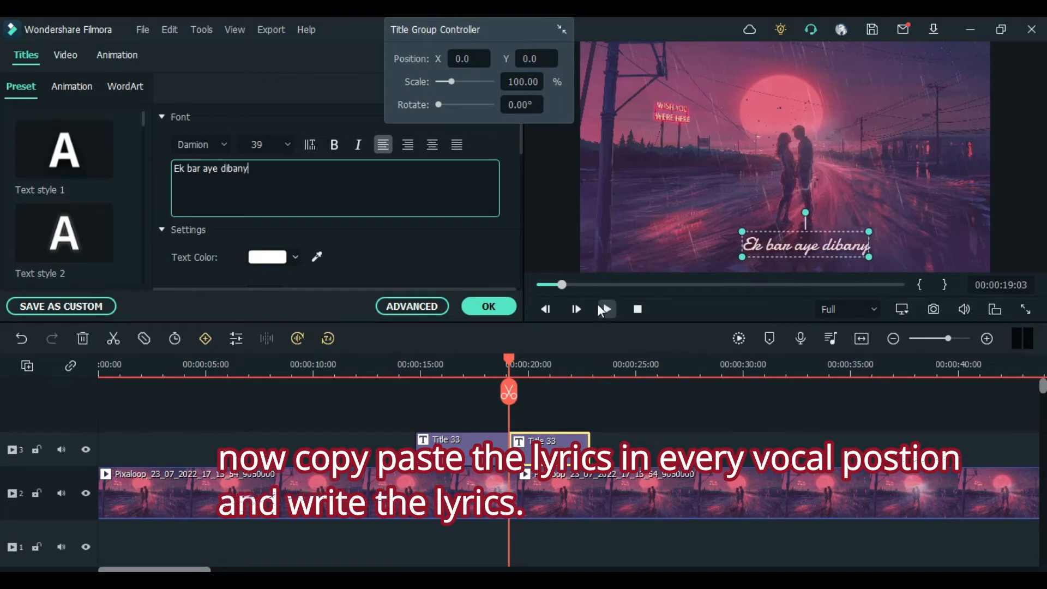
{"action": "type", "text": ".."}
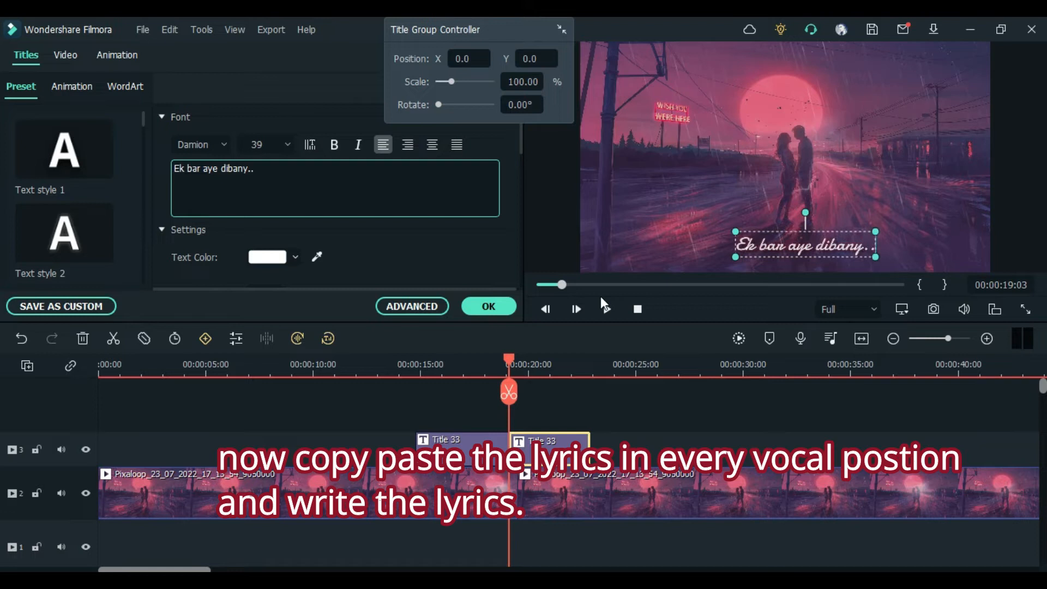
{"action": "type", "text": "."}
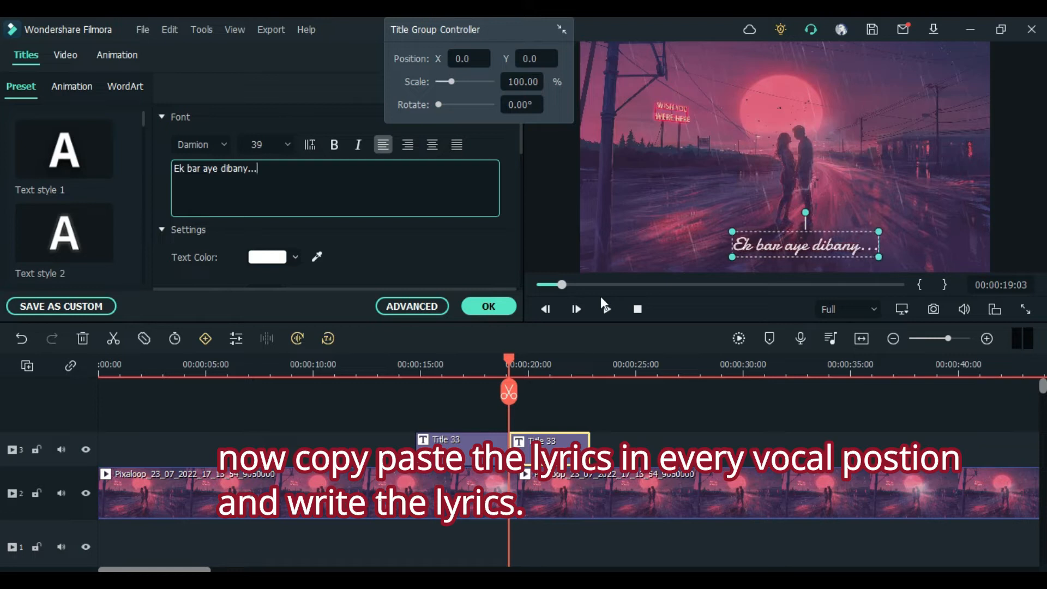
{"action": "left_click", "coordinate": [505, 306]}
Step: Preview the lyric, extend the second title clip, and split it at 00:00:23:22
{"action": "key", "text": "space"}
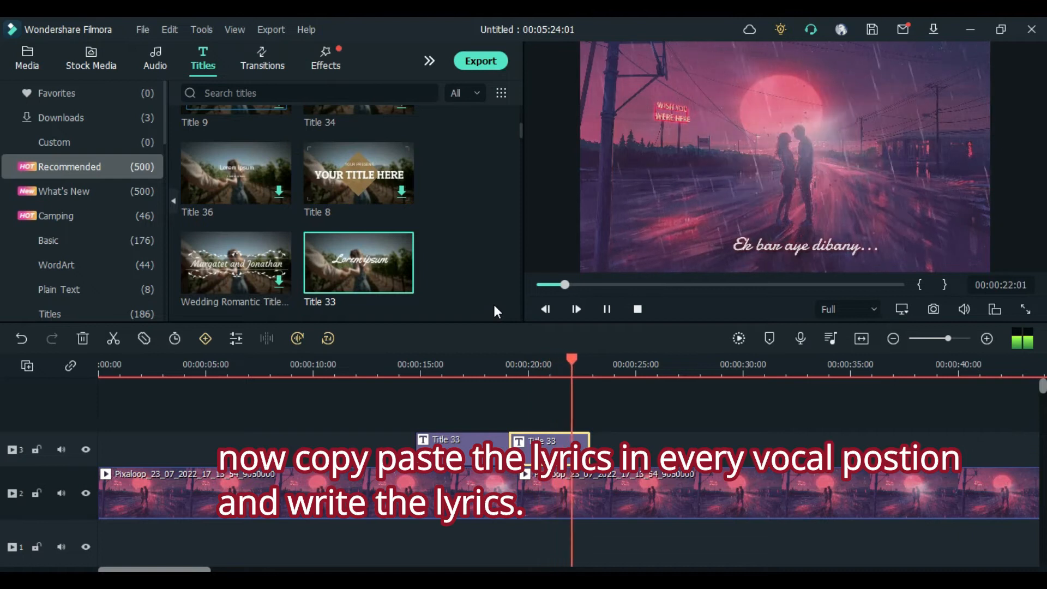
{"action": "key", "text": "space"}
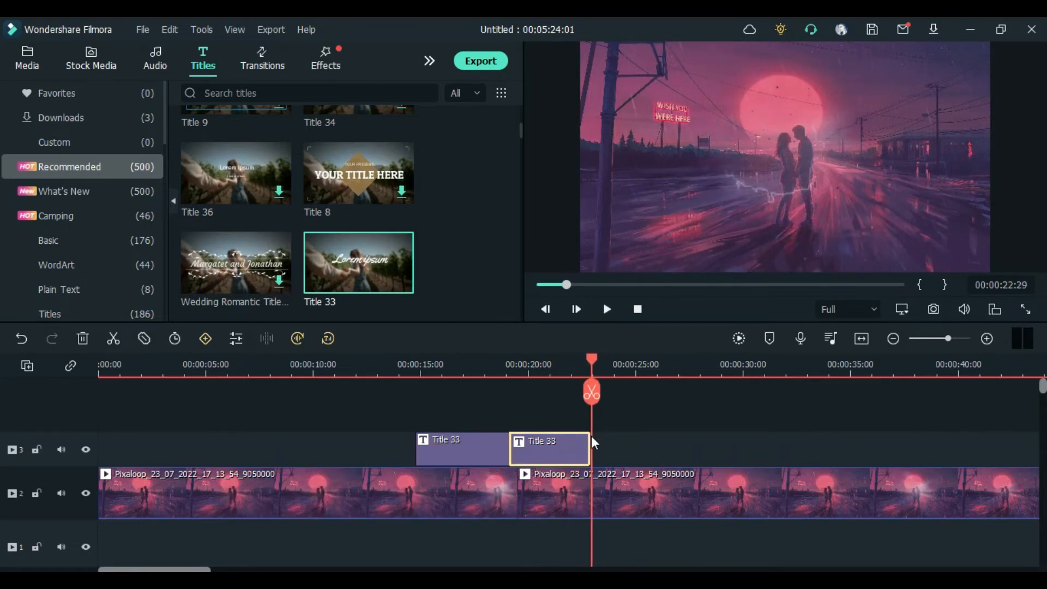
{"action": "left_click_drag", "start_coordinate": [588, 440], "coordinate": [622, 443]}
{"action": "key", "text": "space"}
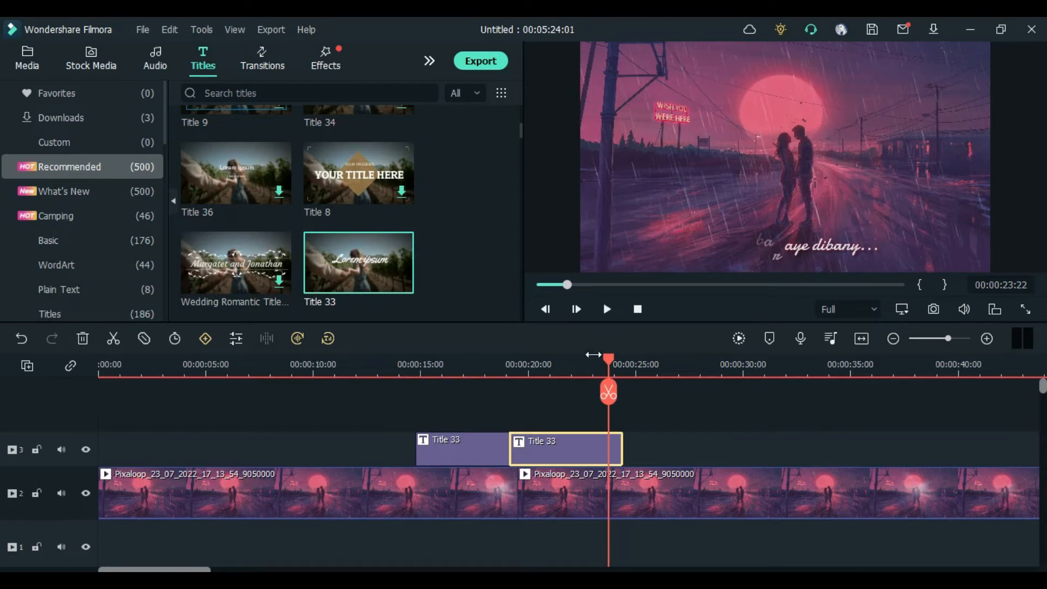
{"action": "left_click", "coordinate": [114, 338]}
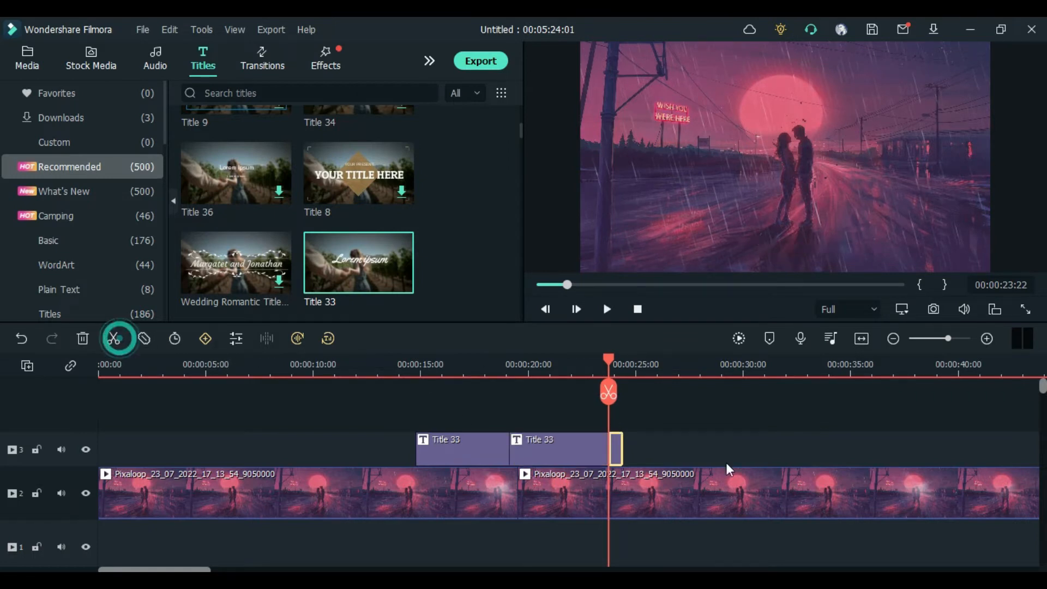
Step: Replace the new third title piece's text with "Juta e shahi pyar to kar ?" and apply it
{"action": "double_click", "coordinate": [617, 447]}
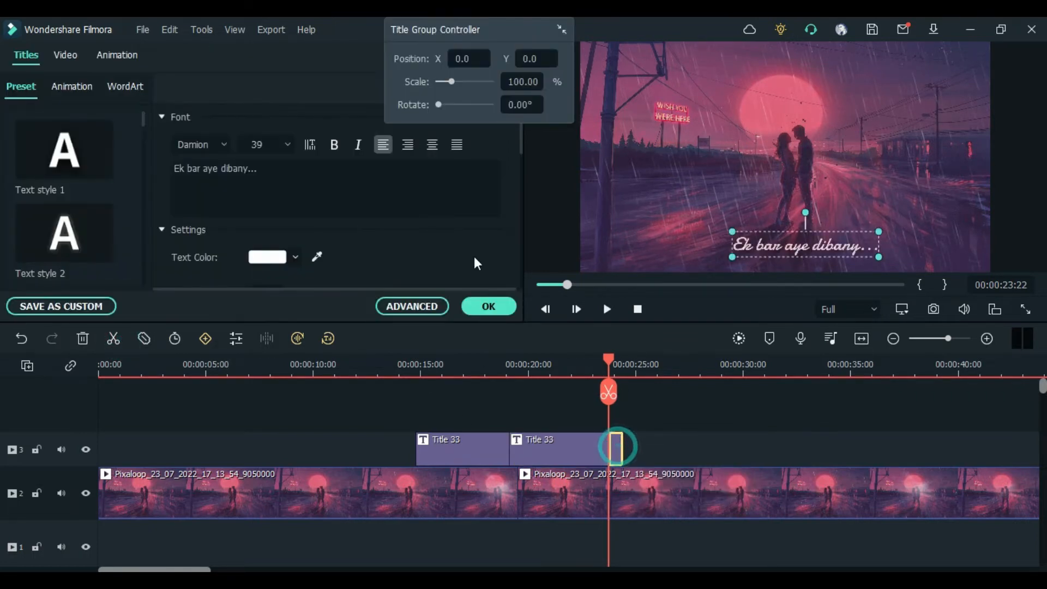
{"action": "left_click", "coordinate": [295, 178]}
{"action": "type", "text": "J"}
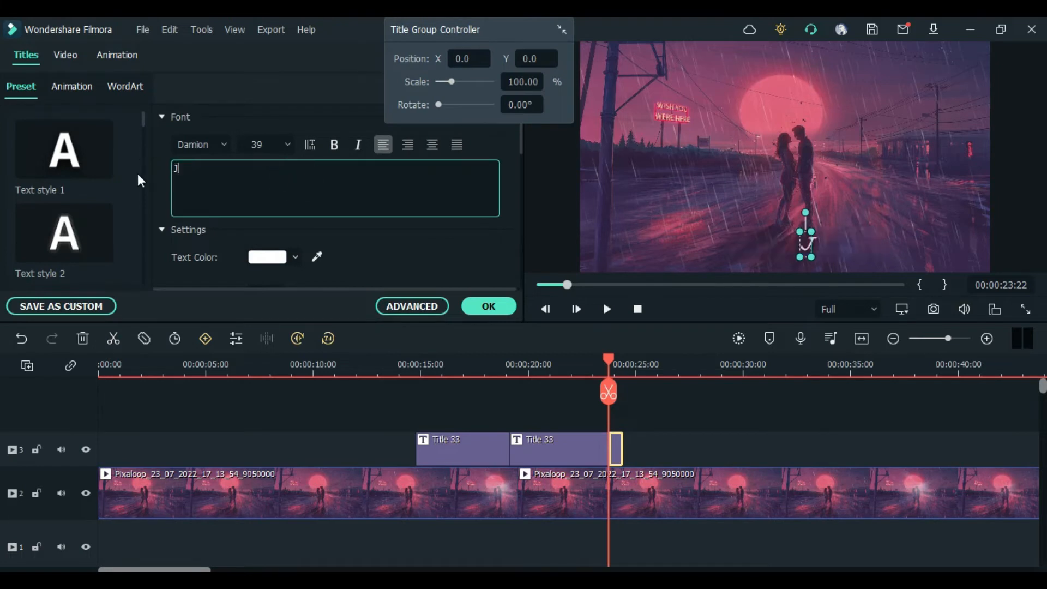
{"action": "type", "text": "uta e shahi pa"}
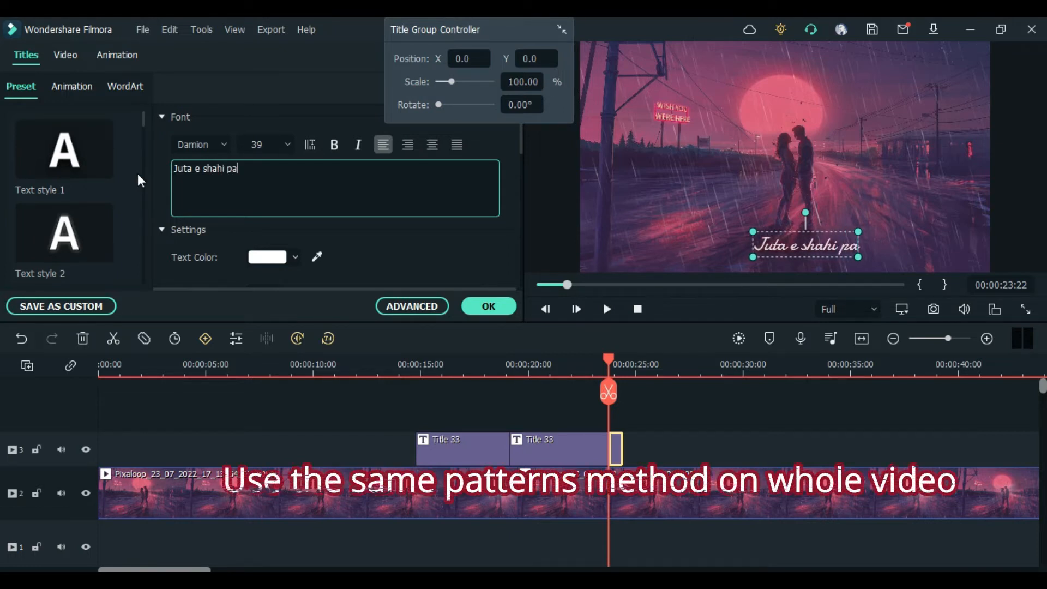
{"action": "key", "text": "BackSpace"}
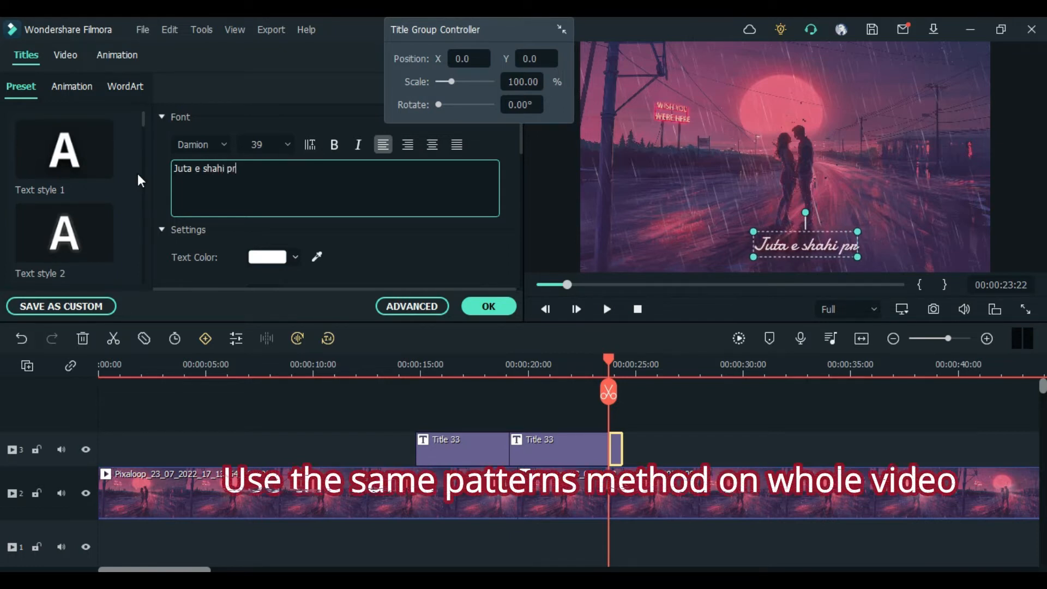
{"action": "type", "text": "ray"}
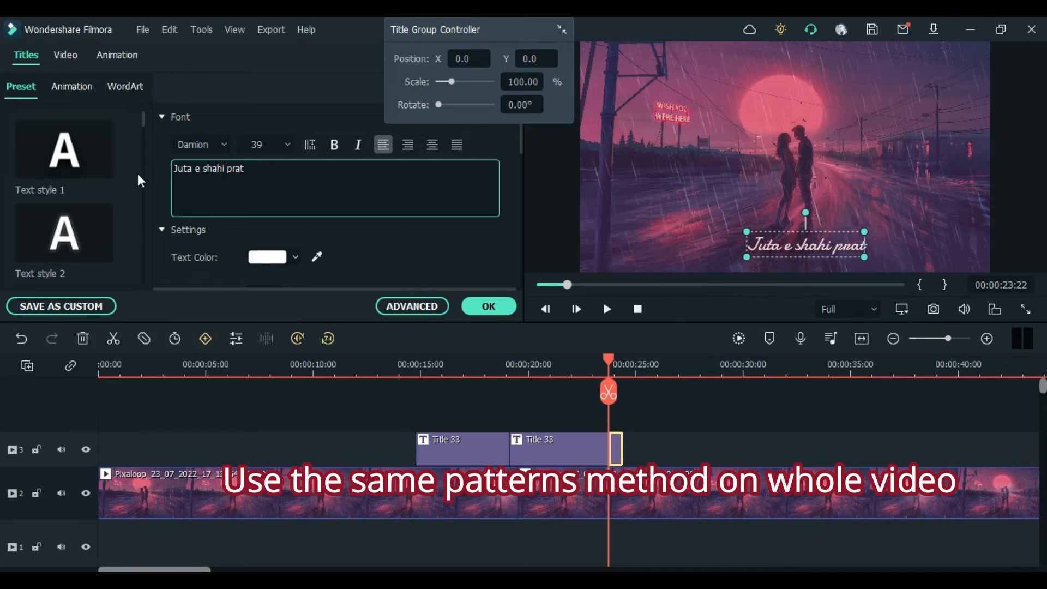
{"action": "key", "text": "BackSpace"}
{"action": "key", "text": "BackSpace"}
{"action": "key", "text": "BackSpace"}
{"action": "type", "text": "yar to kar"}
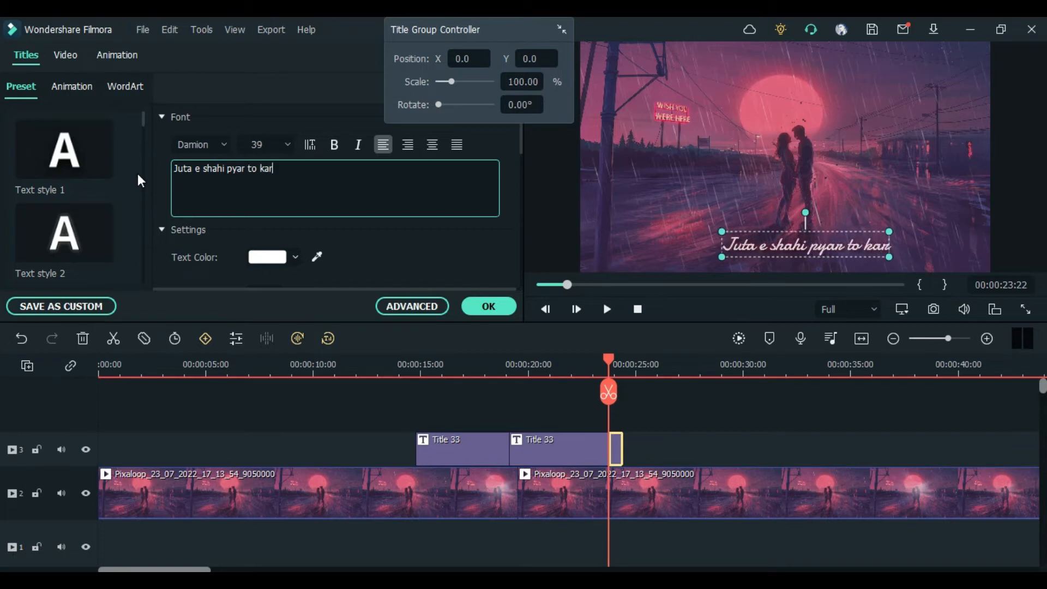
{"action": "type", "text": " ?"}
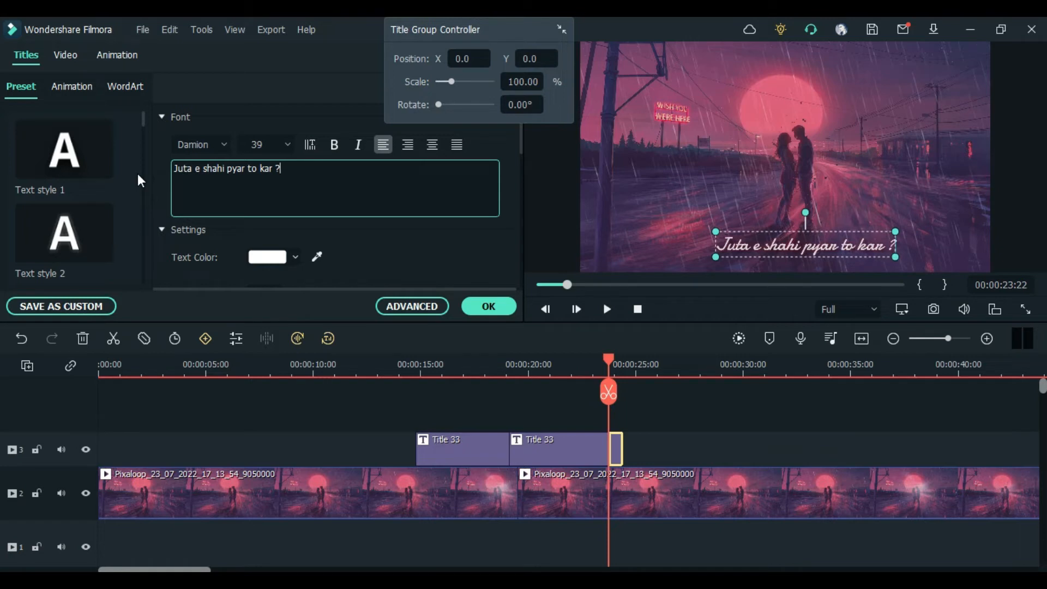
{"action": "left_click", "coordinate": [497, 306]}
Step: Extend the third title clip and split it at about 00:00:29:14
{"action": "left_click_drag", "start_coordinate": [622, 443], "coordinate": [764, 438]}
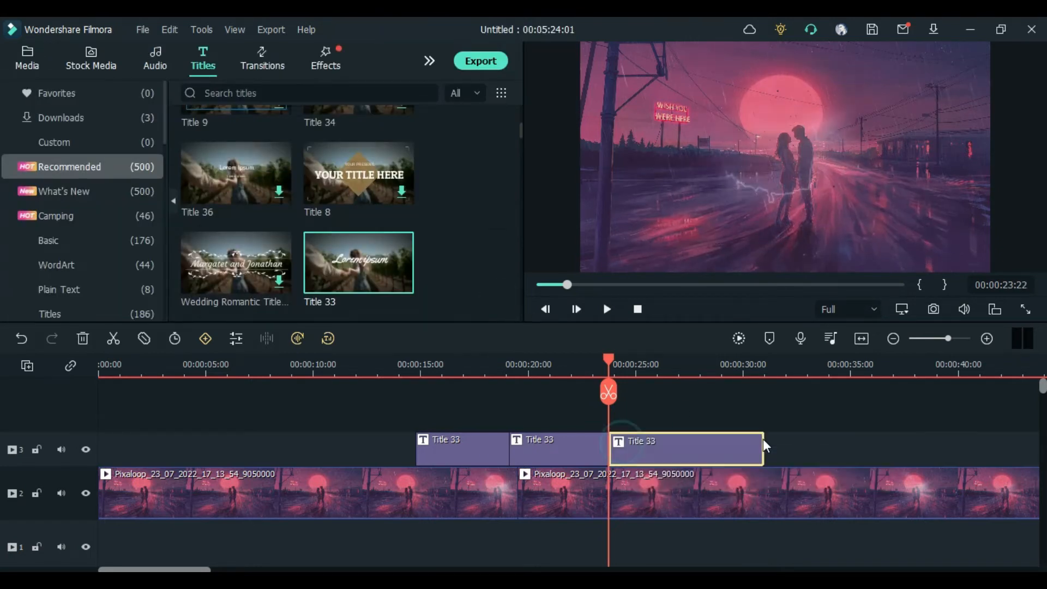
{"action": "key", "text": "space"}
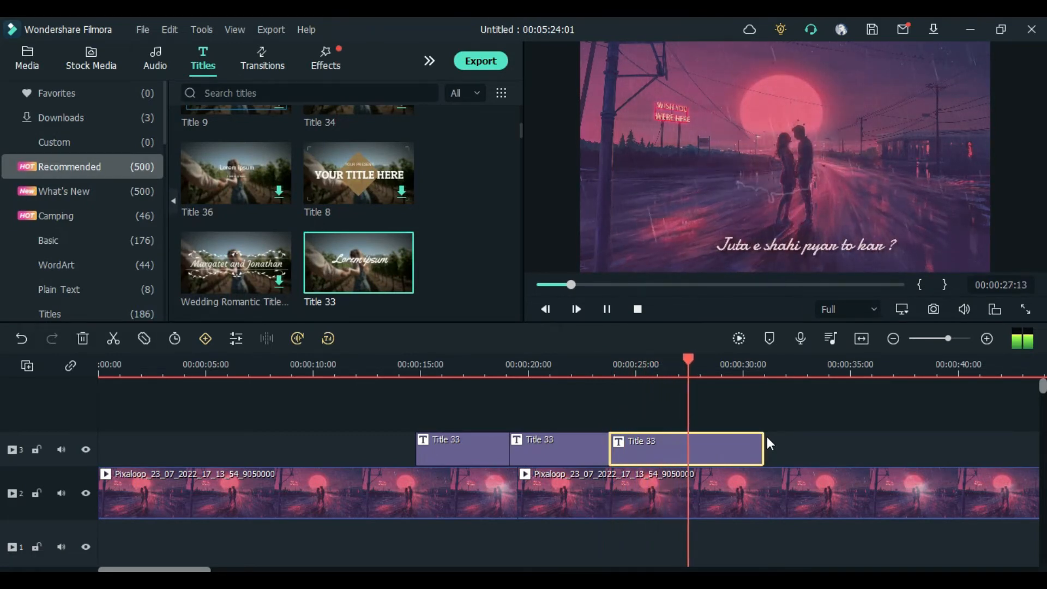
{"action": "key", "text": "space"}
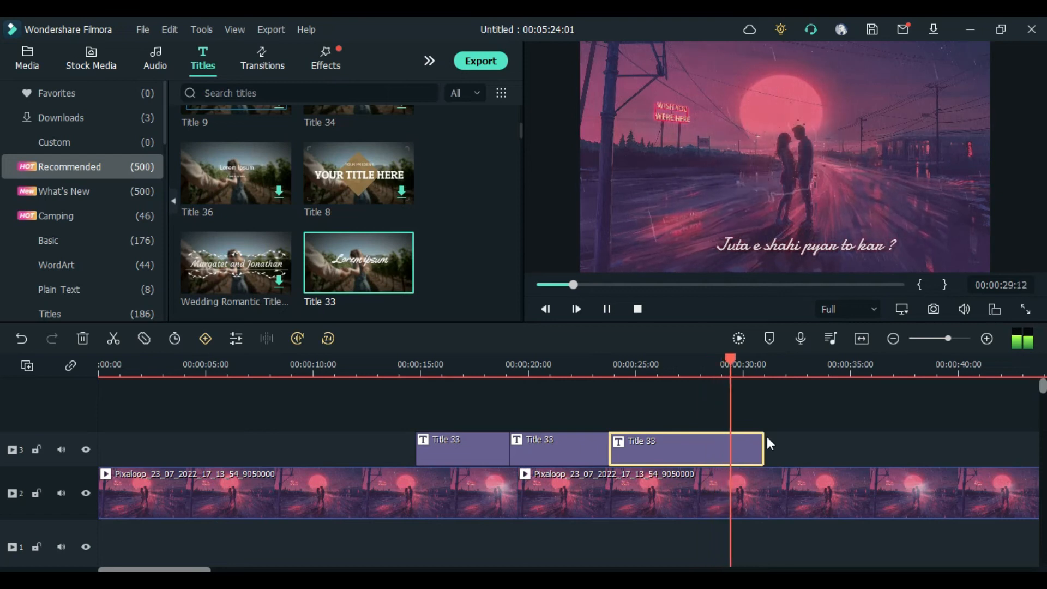
{"action": "left_click", "coordinate": [114, 339]}
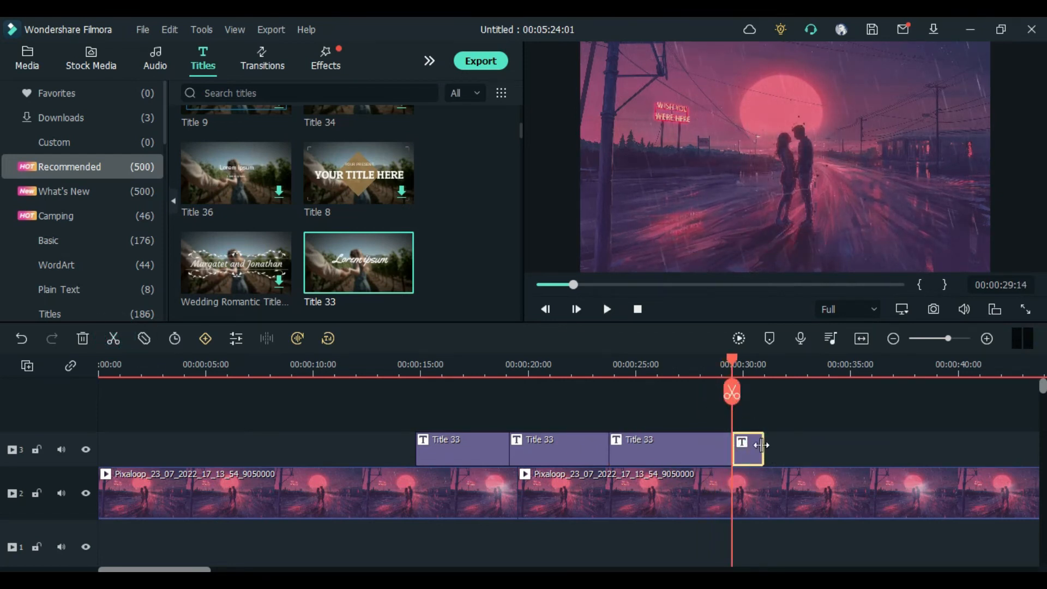
Step: Move the fourth title piece to start at about 00:00:30:09 and extend it to about 00:00:34:24
{"action": "key", "text": "space"}
{"action": "key", "text": "space"}
{"action": "left_click_drag", "start_coordinate": [741, 443], "coordinate": [776, 434]}
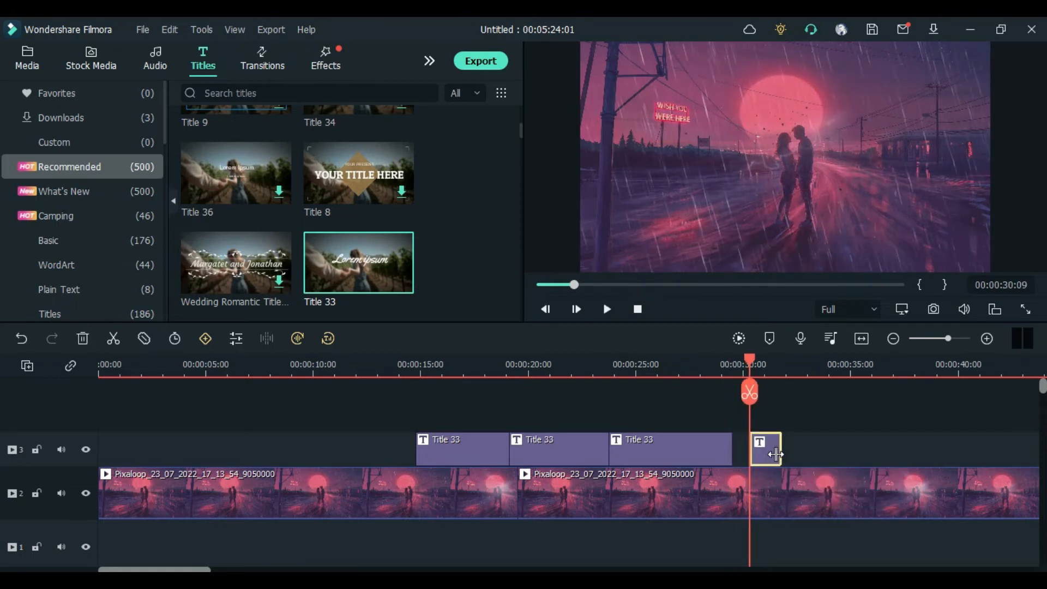
{"action": "double_click", "coordinate": [775, 454]}
{"action": "key", "text": "space"}
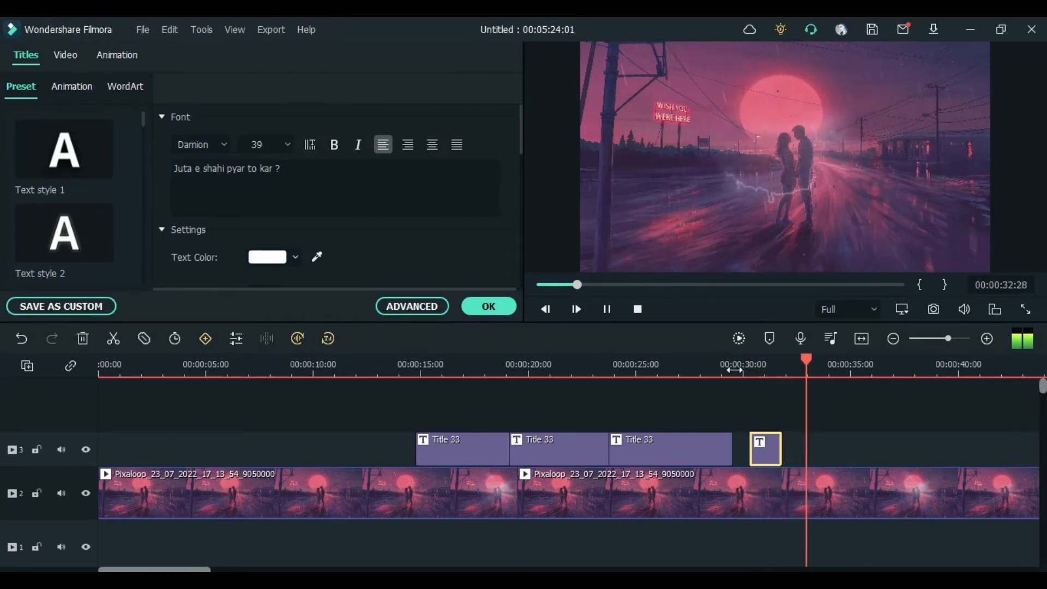
{"action": "key", "text": "space"}
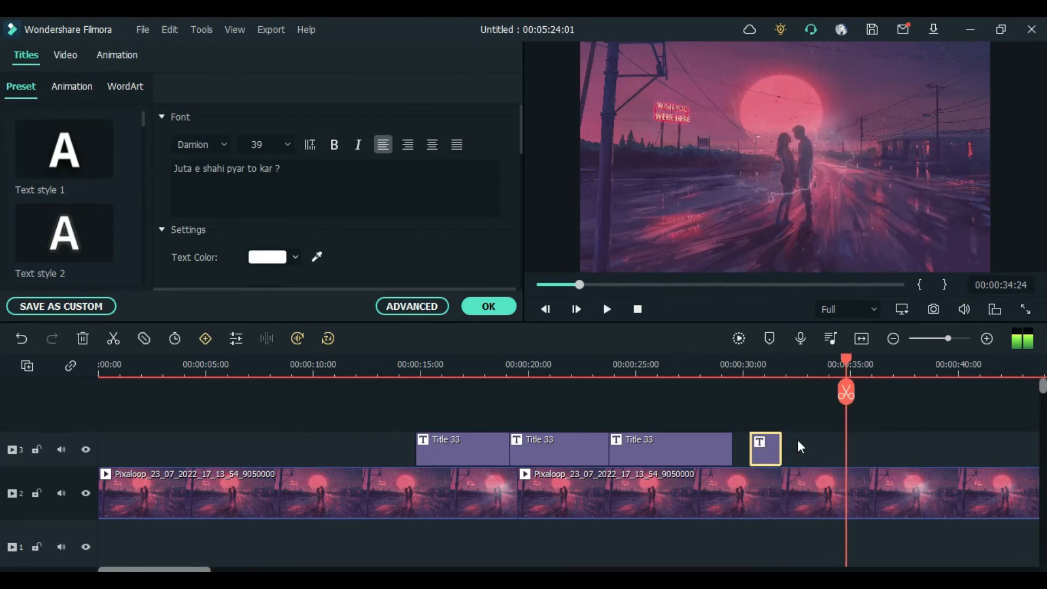
{"action": "left_click_drag", "start_coordinate": [782, 444], "coordinate": [846, 445]}
Step: Replace the fourth title piece's text with "May vula nehi hasi mula katay" and apply it
{"action": "left_click", "coordinate": [803, 443]}
{"action": "left_click", "coordinate": [321, 162]}
{"action": "left_click_drag", "start_coordinate": [311, 168], "coordinate": [72, 163]}
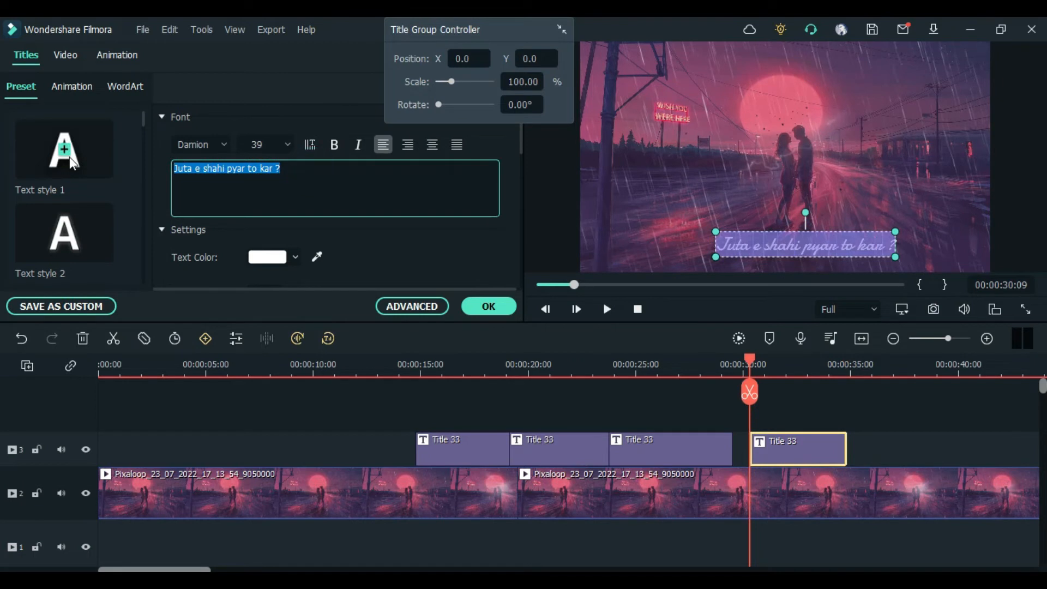
{"action": "type", "text": "May vulk"}
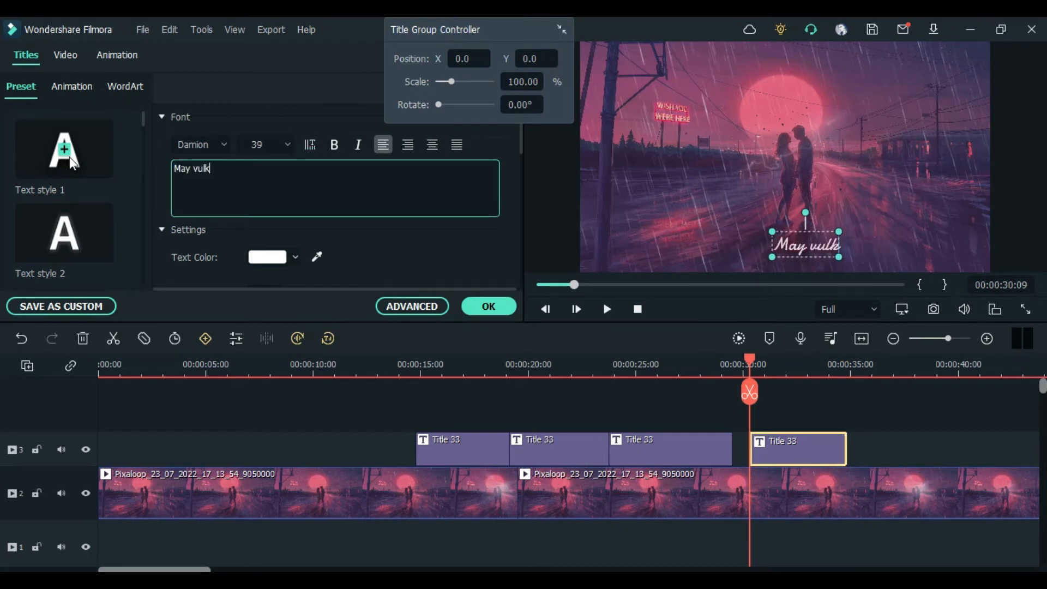
{"action": "key", "text": "BackSpace"}
{"action": "type", "text": "a neh"}
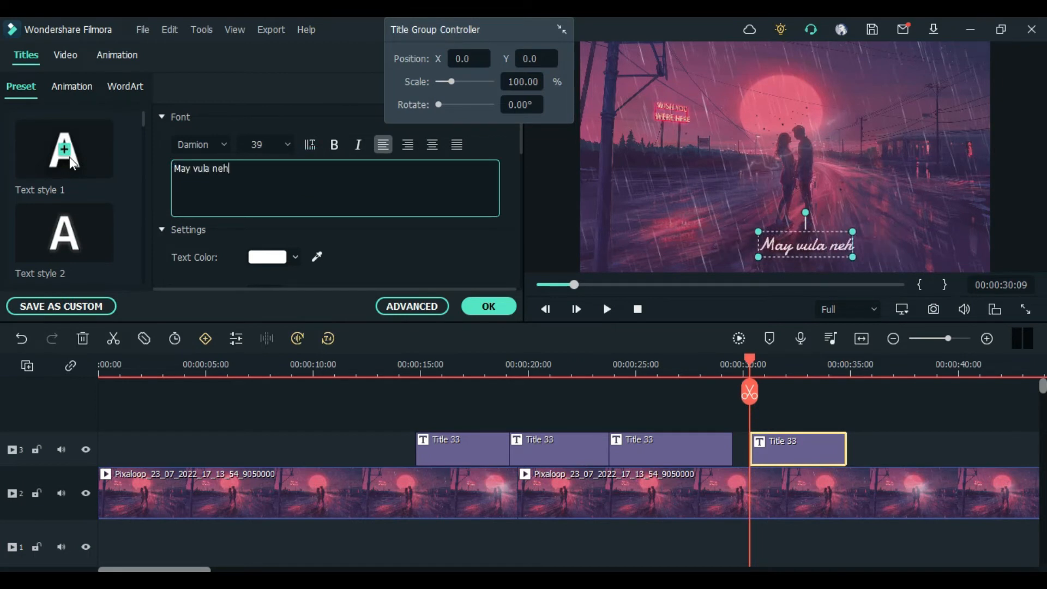
{"action": "type", "text": "i hasi"}
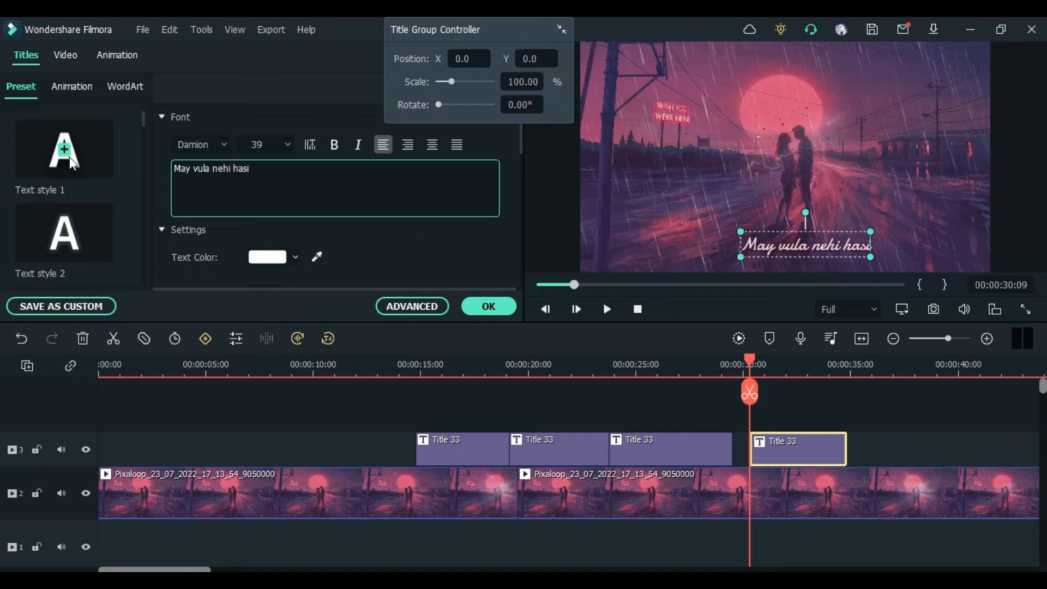
{"action": "type", "text": " mula katay"}
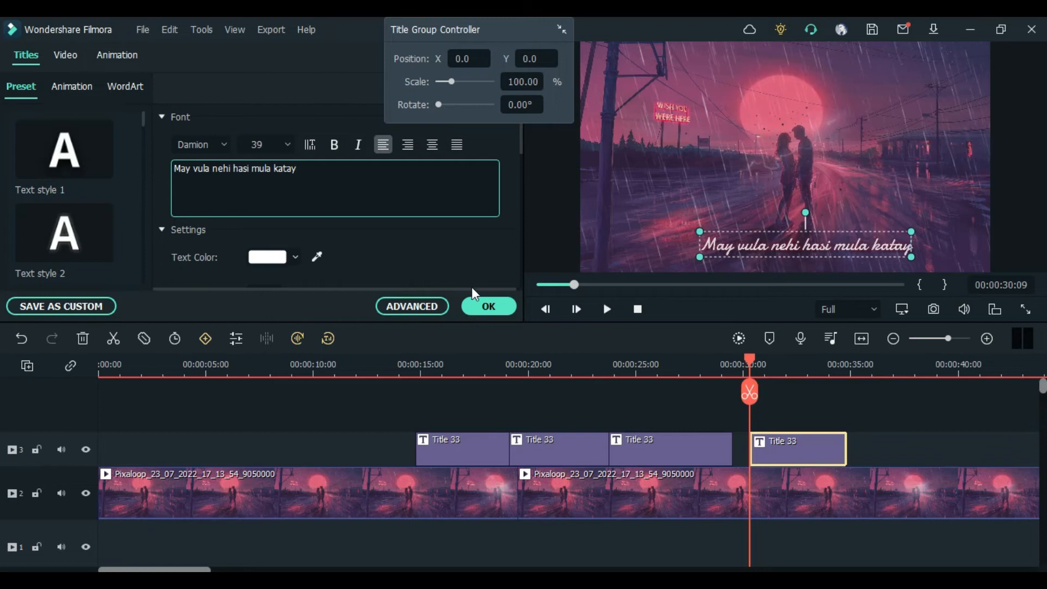
{"action": "left_click", "coordinate": [483, 305]}
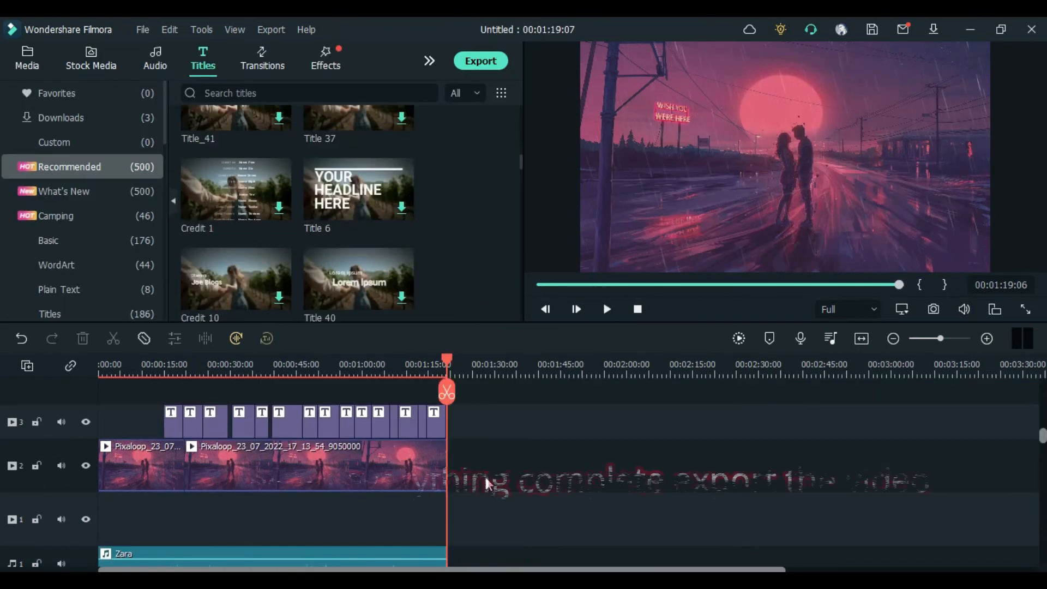
Step: Open the export dialog and name the output file "Zara Zara Lyrics Flimora Tutorial"
{"action": "scroll", "coordinate": [491, 466], "scroll_direction": "down", "scroll_amount": 3}
{"action": "scroll", "coordinate": [493, 455], "scroll_direction": "up", "scroll_amount": 4}
{"action": "left_click", "coordinate": [489, 62]}
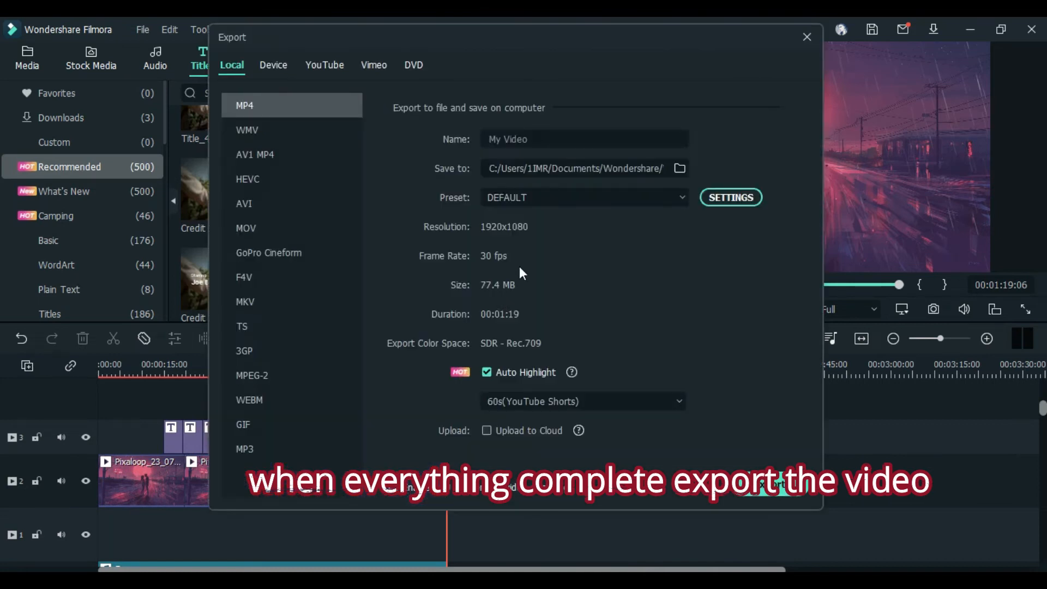
{"action": "left_click_drag", "start_coordinate": [532, 139], "coordinate": [469, 139]}
{"action": "type", "text": "Lyrics"}
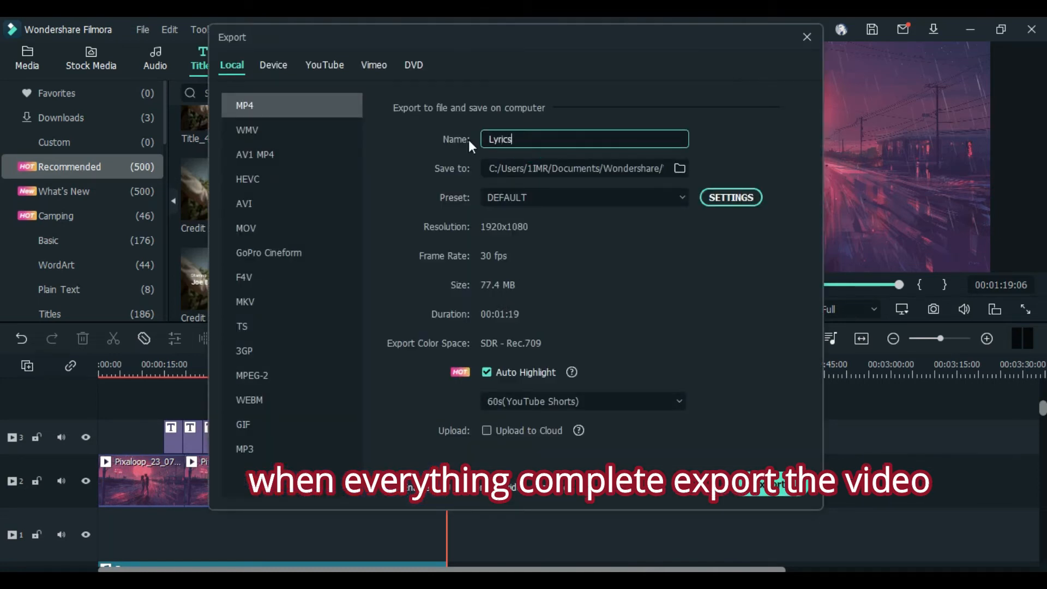
{"action": "key", "text": "BackSpace"}
{"action": "key", "text": "BackSpace"}
{"action": "key", "text": "BackSpace"}
{"action": "key", "text": "BackSpace"}
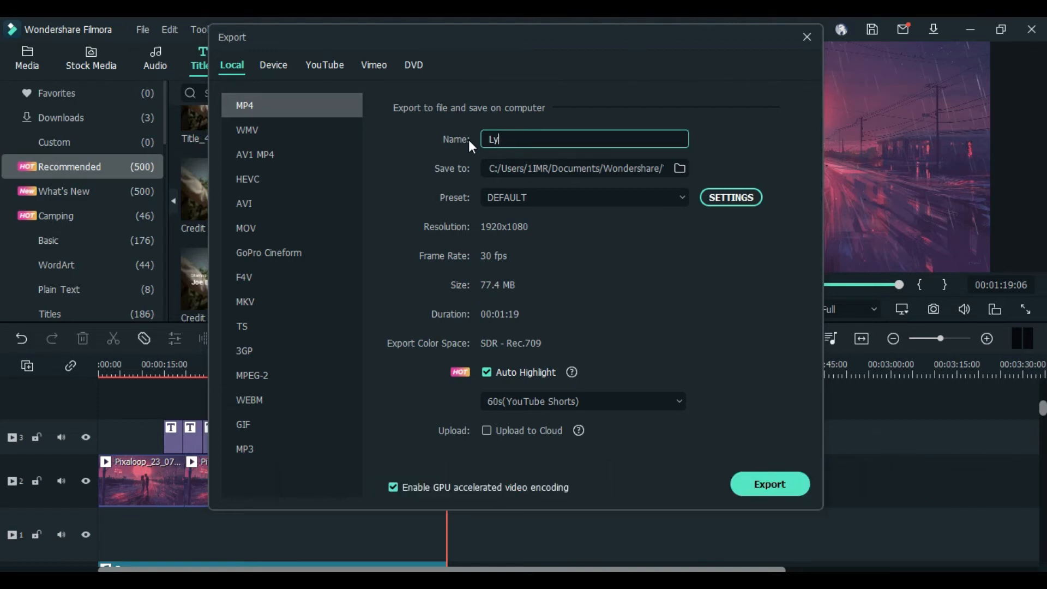
{"action": "type", "text": "Flimora"}
{"action": "key", "text": "BackSpace"}
{"action": "key", "text": "BackSpace"}
{"action": "key", "text": "BackSpace"}
{"action": "key", "text": "BackSpace"}
{"action": "key", "text": "BackSpace"}
{"action": "key", "text": "BackSpace"}
{"action": "key", "text": "BackSpace"}
{"action": "type", "text": "Zara Zara R"}
{"action": "key", "text": "BackSpace"}
{"action": "key", "text": "BackSpace"}
{"action": "type", "text": "Lyrics Flimora T"}
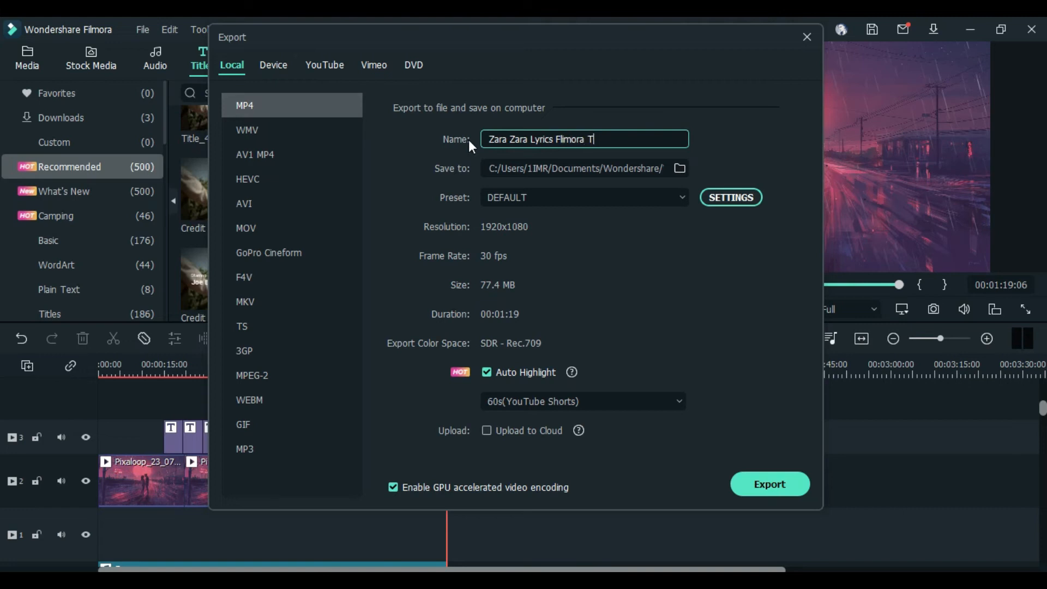
{"action": "type", "text": "utorial"}
Step: Set the export quality to Best in the export settings, confirm, and start exporting the MP4
{"action": "left_click", "coordinate": [727, 196]}
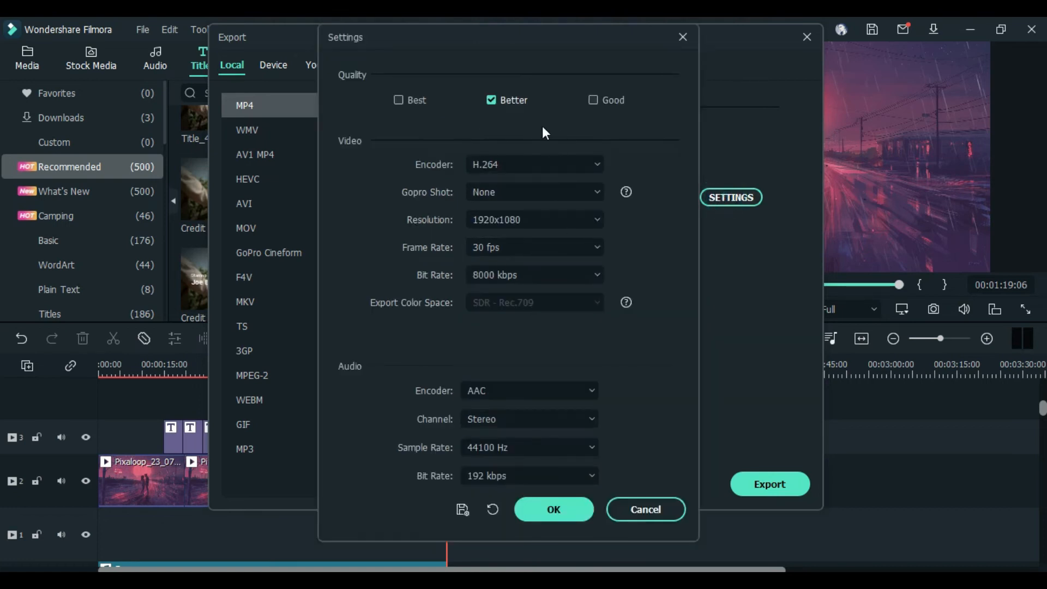
{"action": "left_click", "coordinate": [398, 100]}
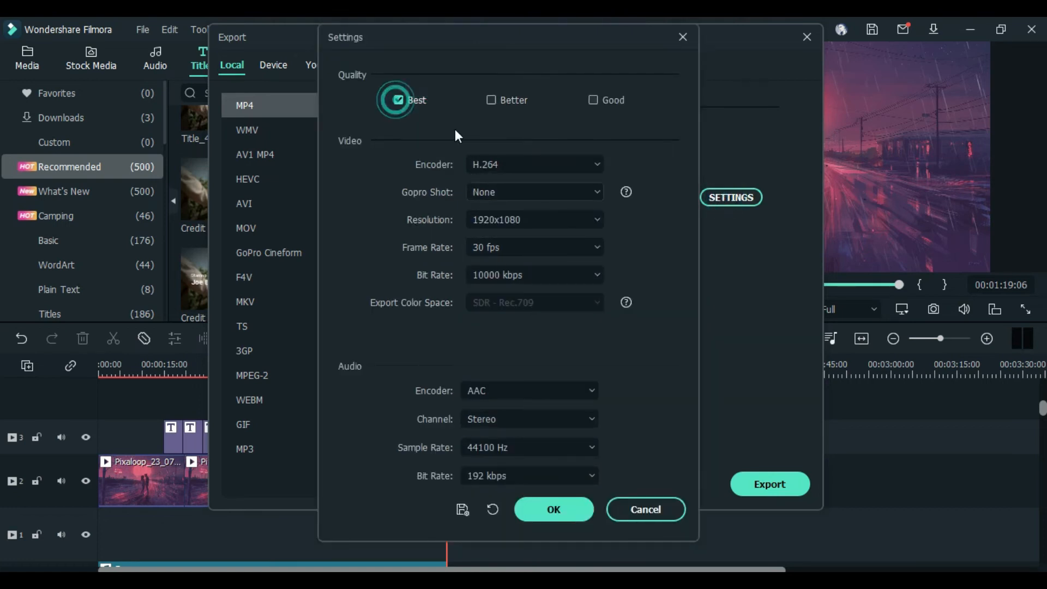
{"action": "left_click", "coordinate": [563, 506]}
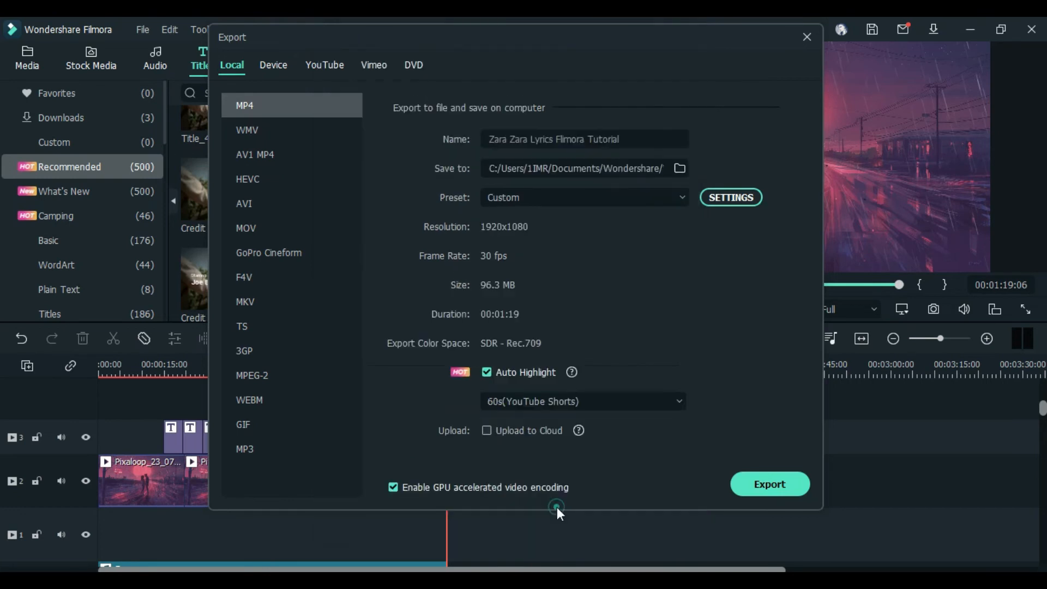
{"action": "left_click", "coordinate": [761, 483]}
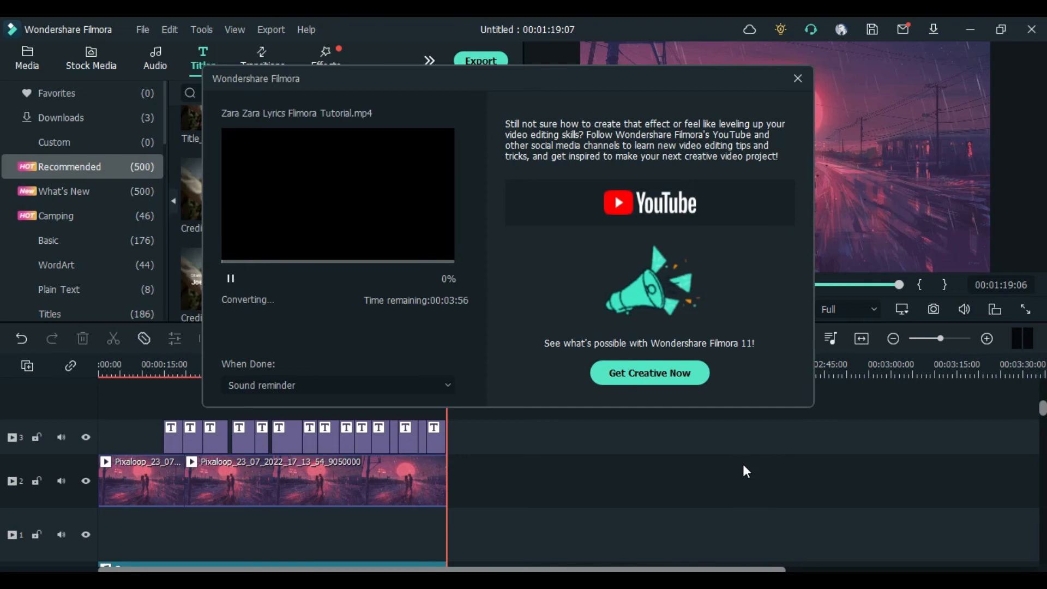